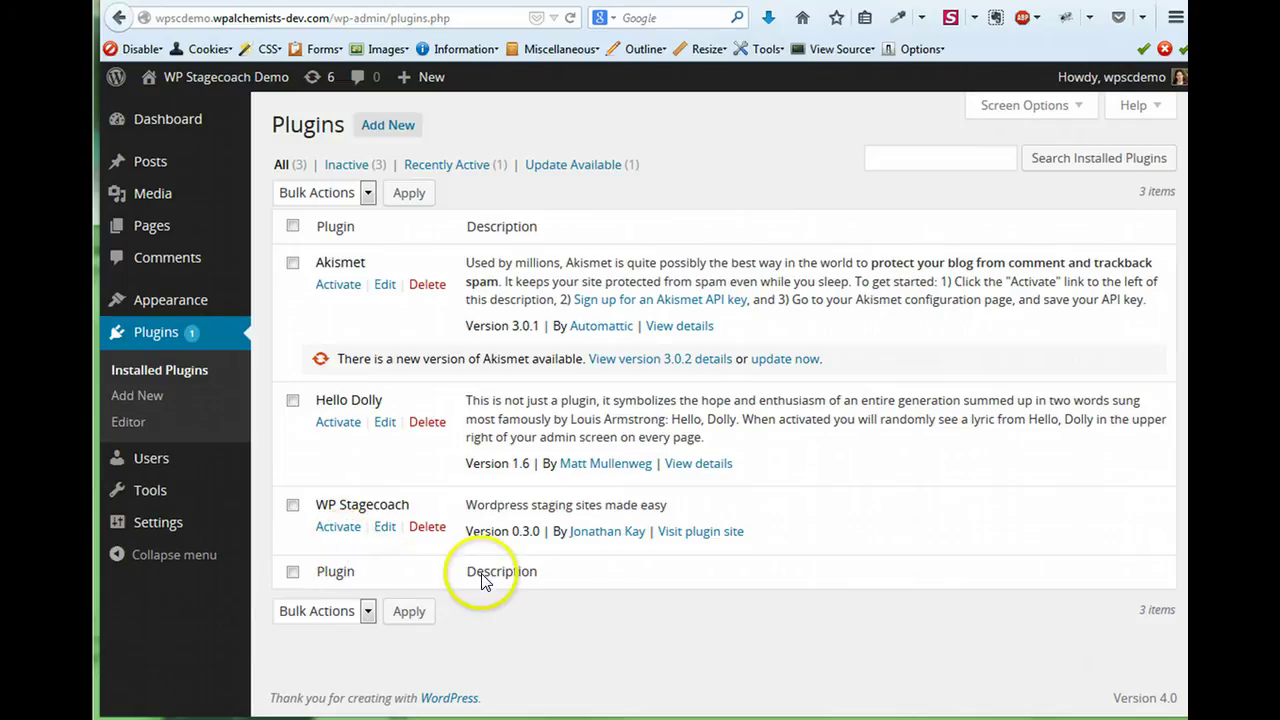
Activate WP Stagecoach from the Plugins list.
left_click(338, 526)
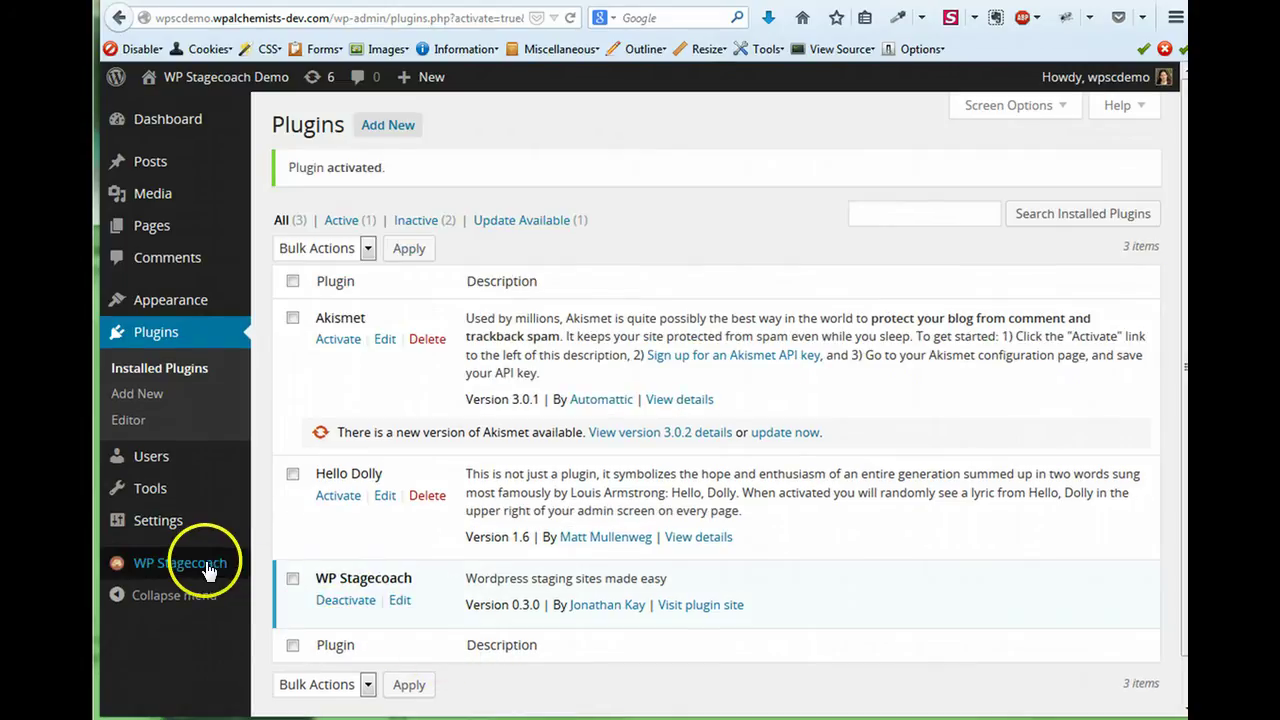
Enter the account user name and paste the API key in WP Stagecoach Settings, then submit.
left_click(186, 568)
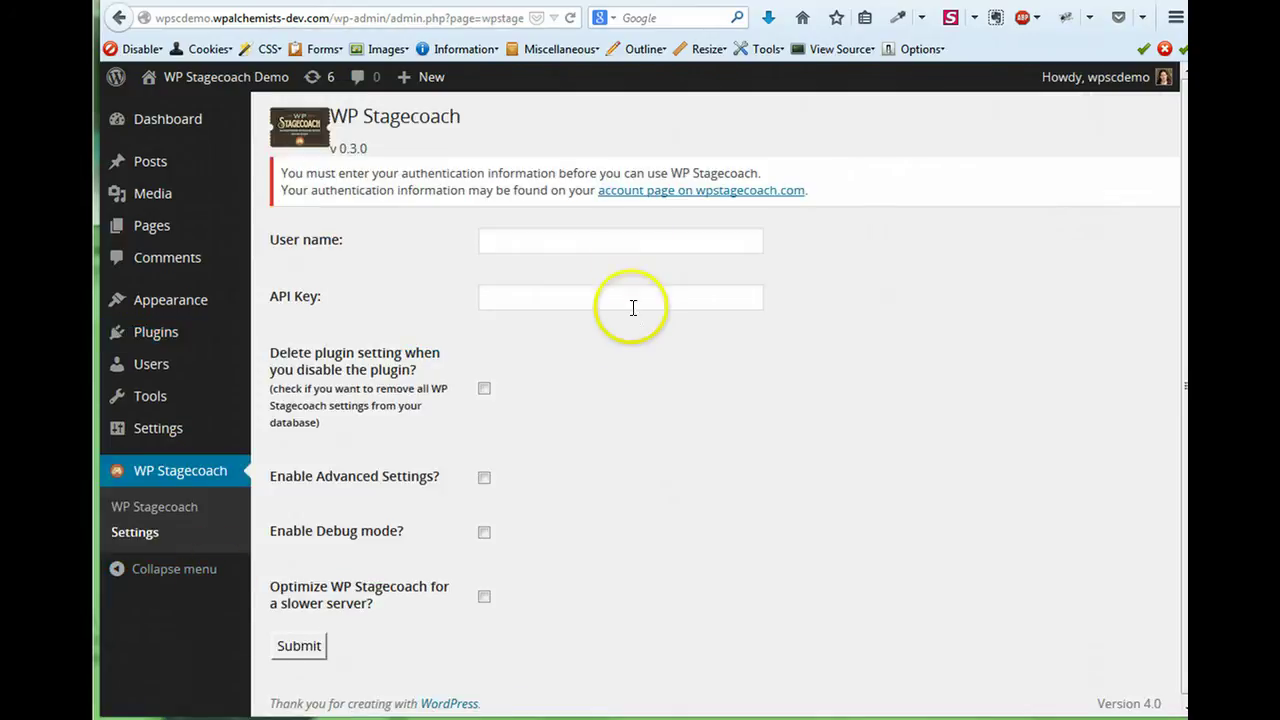
left_click(641, 241)
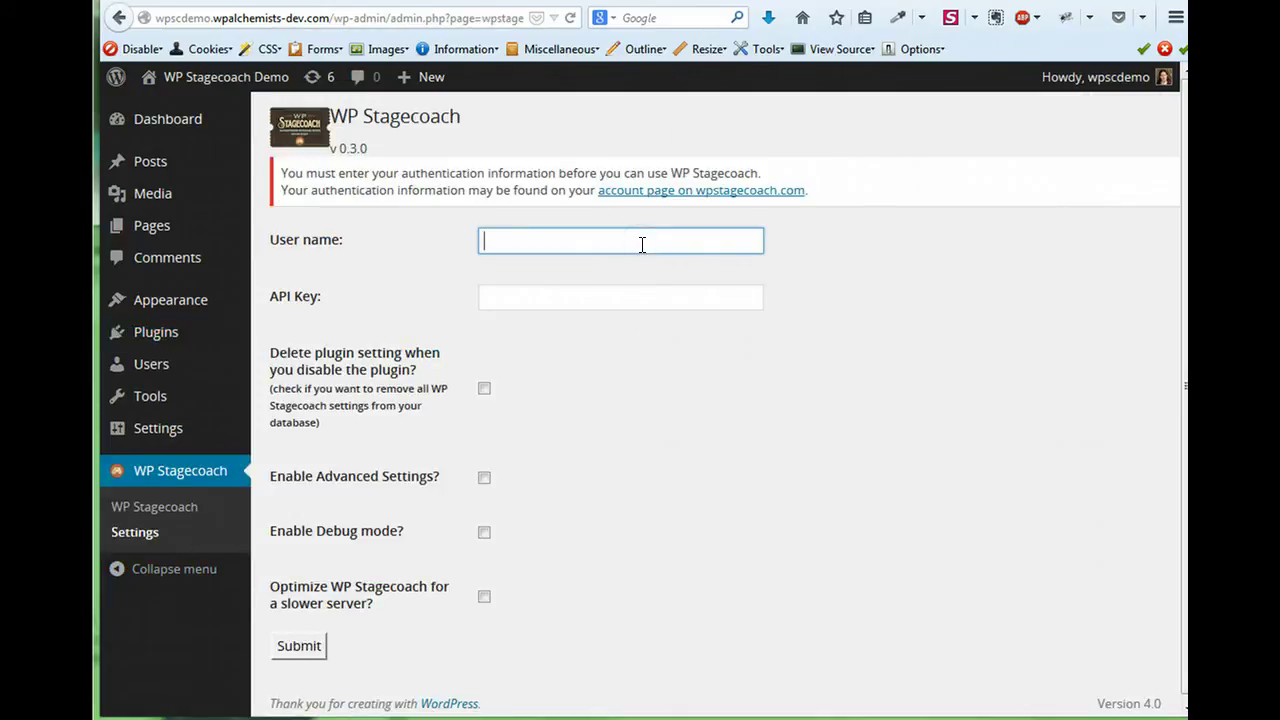
type("wpscdemo")
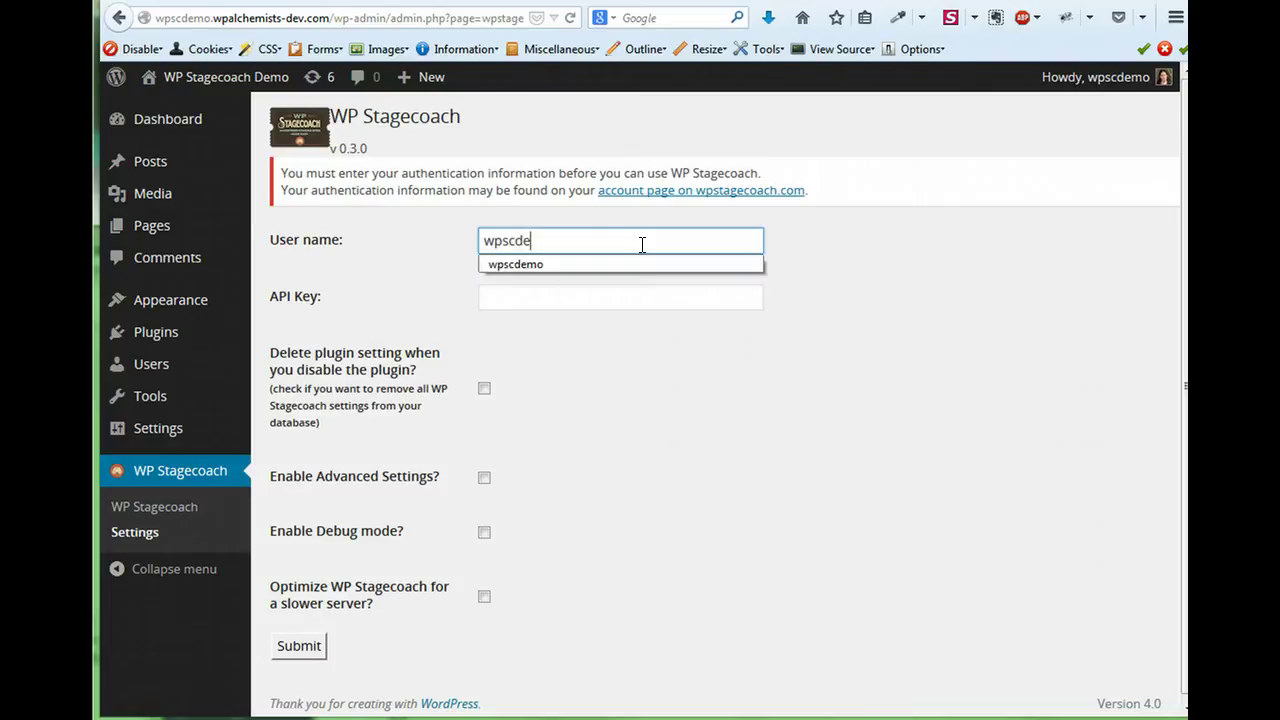
key("Tab")
key("ctrl+v")
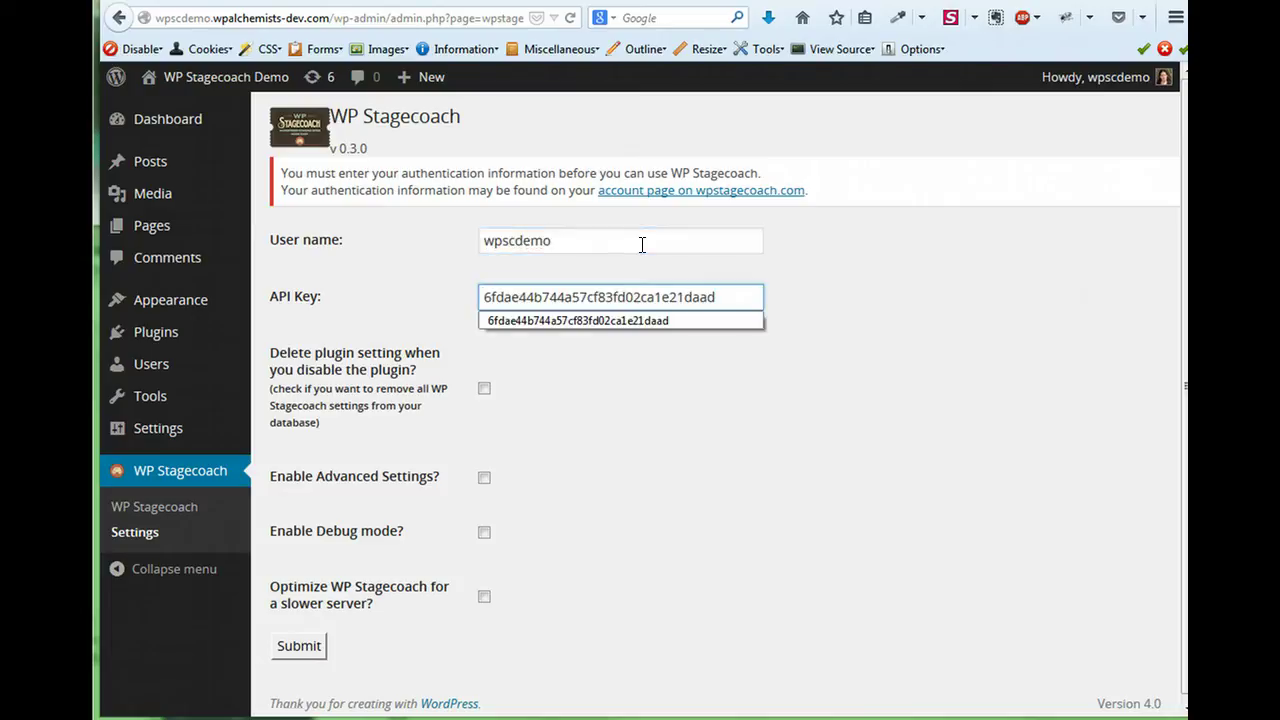
left_click(835, 443)
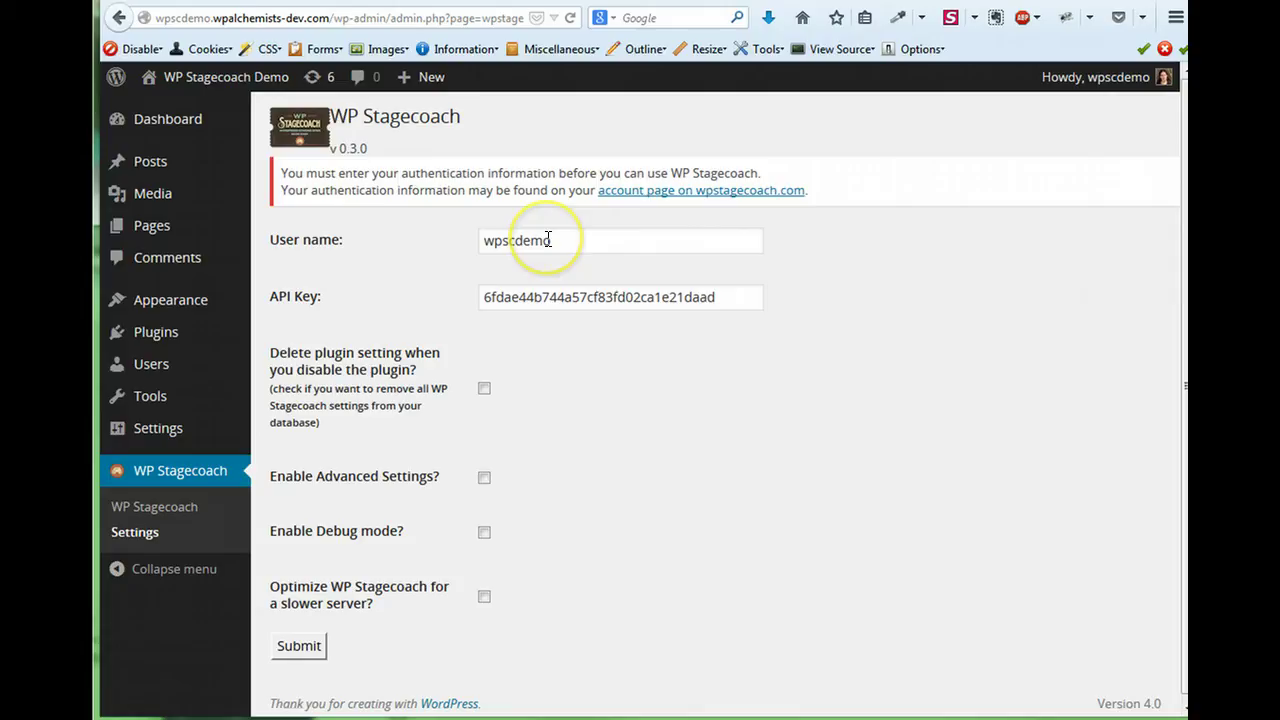
left_click(297, 646)
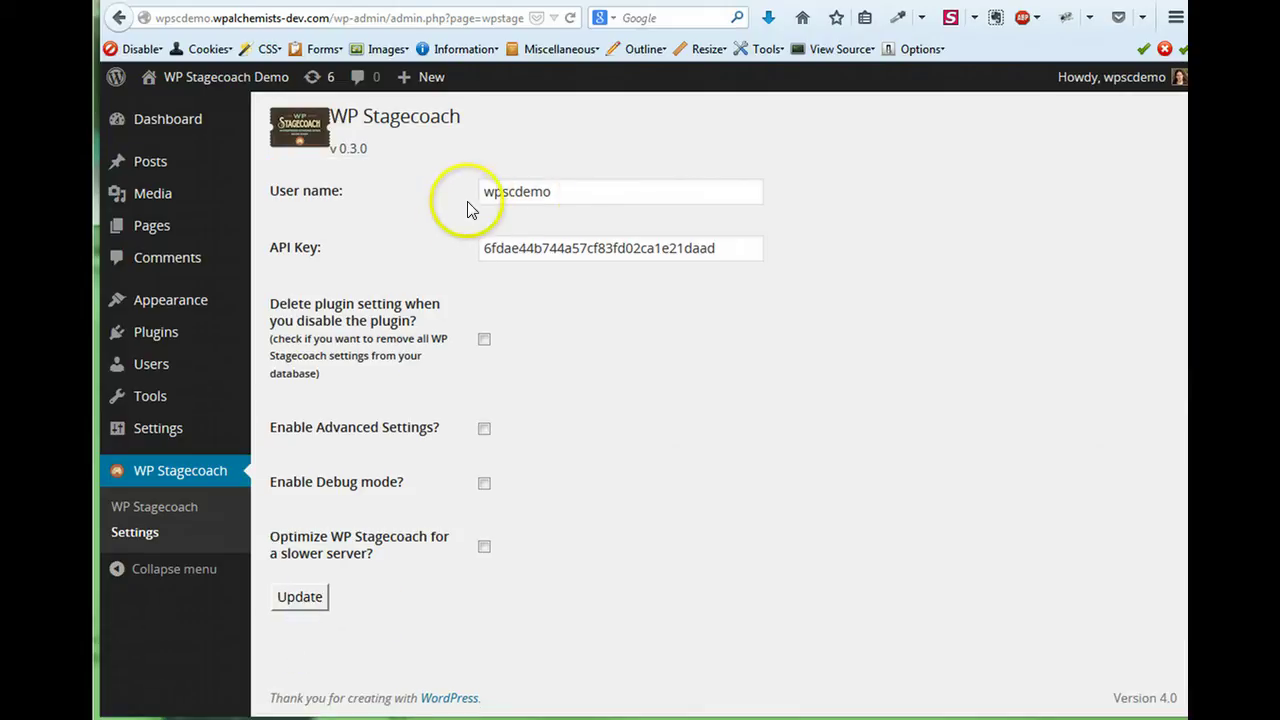
Start 'Ride the Stagecoach!' from the main WP Stagecoach page to build the staging copy.
left_click(160, 507)
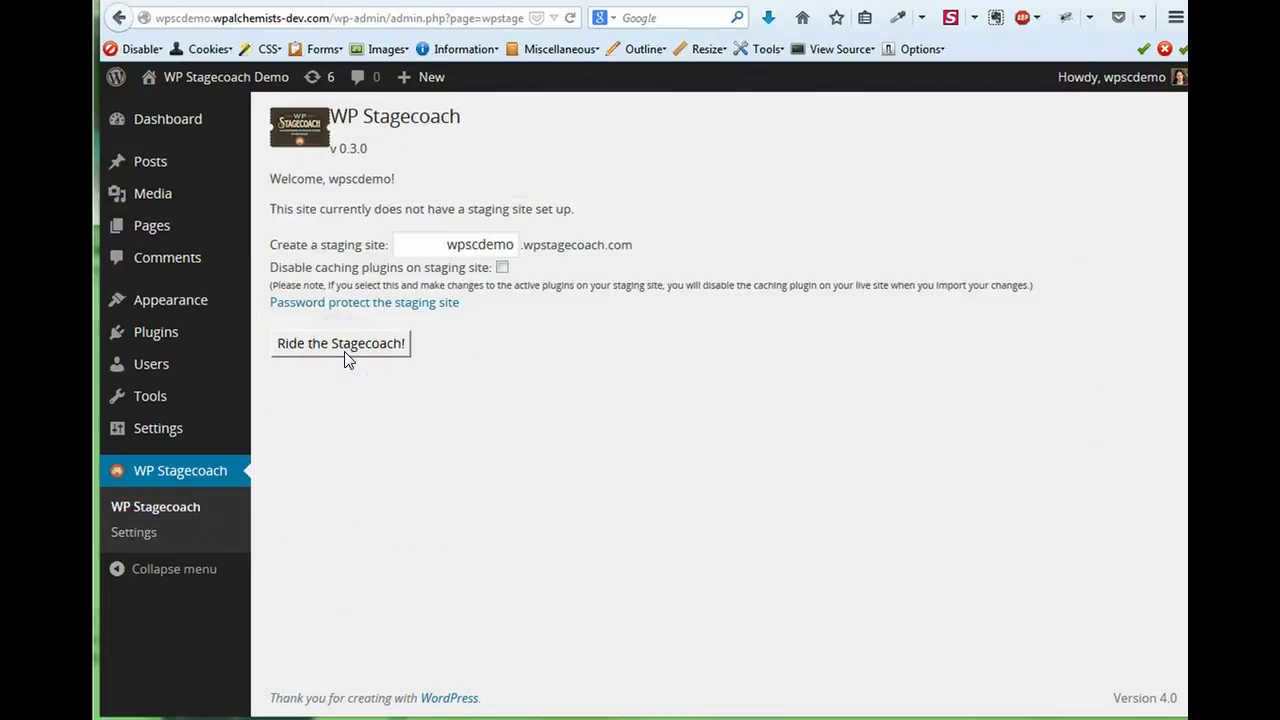
left_click(347, 352)
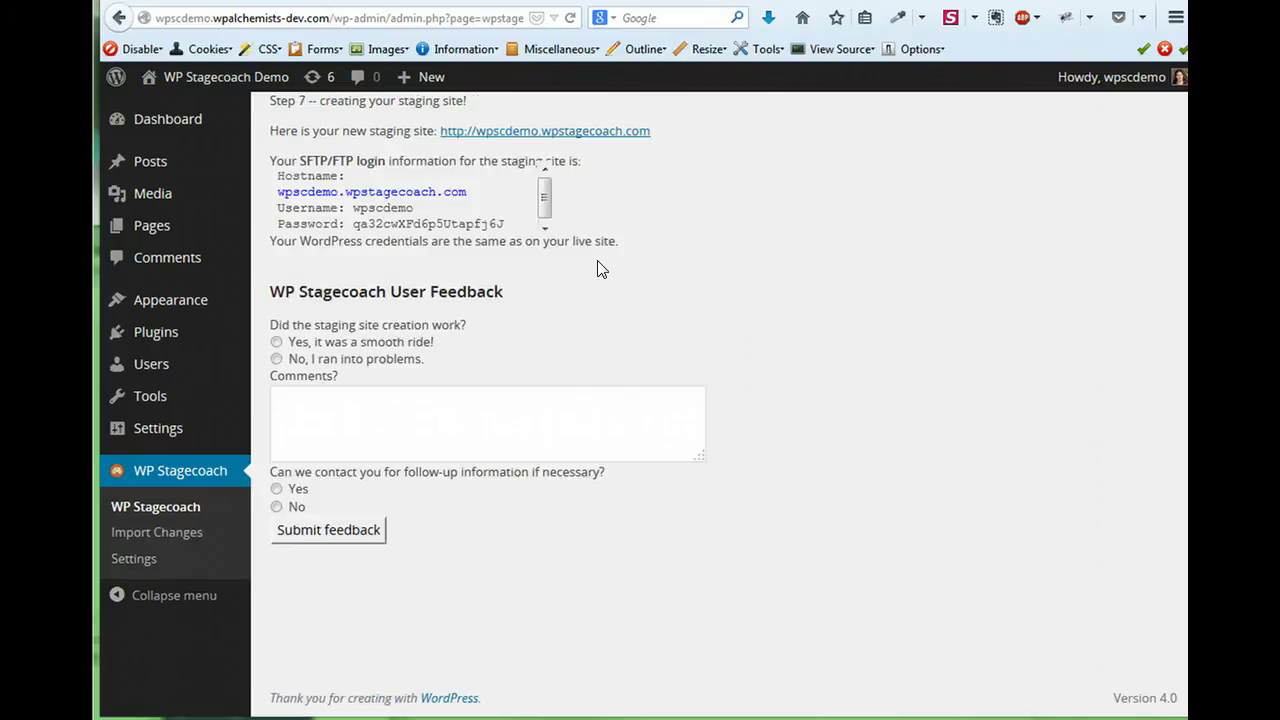
Visit the new staging site's homepage from the results link, then return to the previous page.
left_click(609, 290)
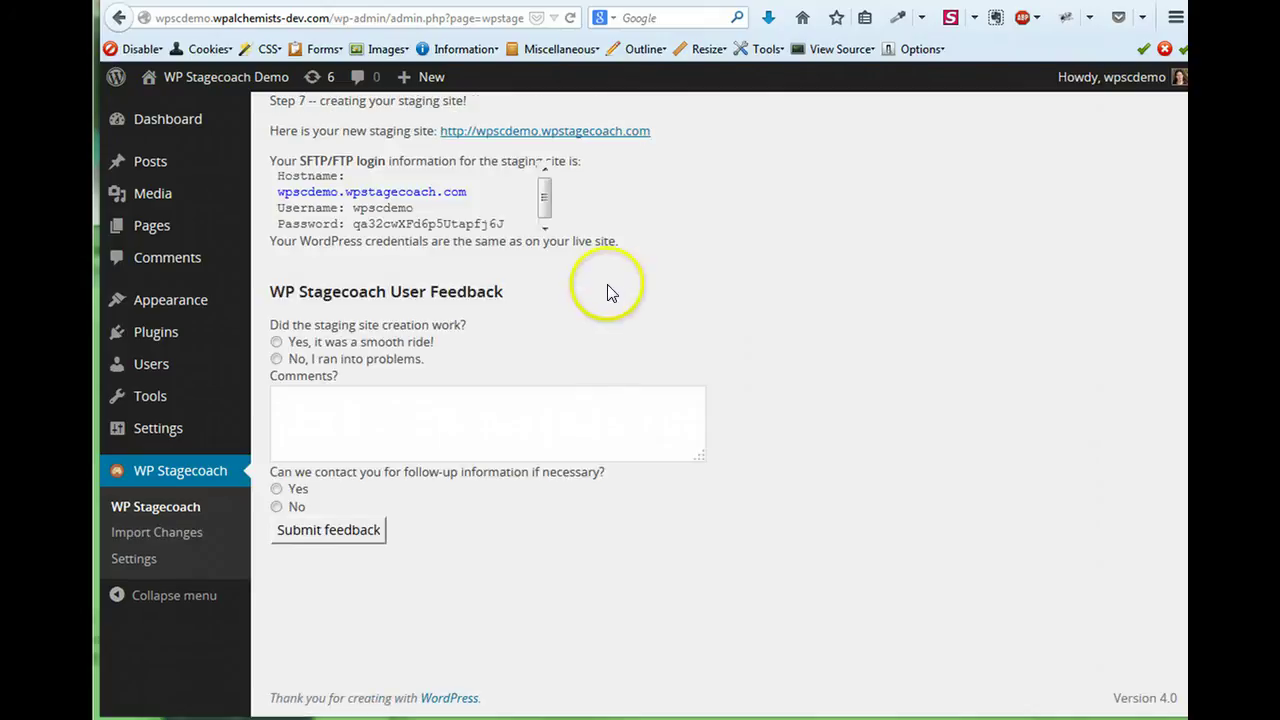
left_click(555, 142)
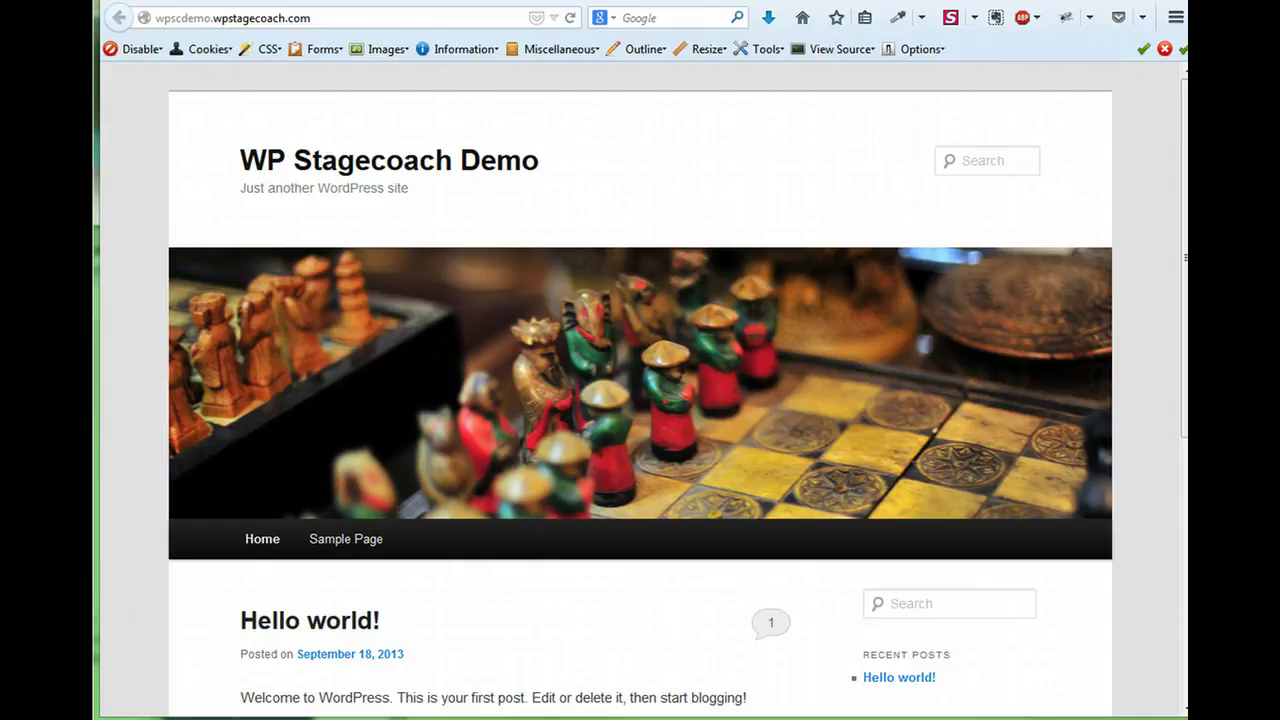
key("alt+Left")
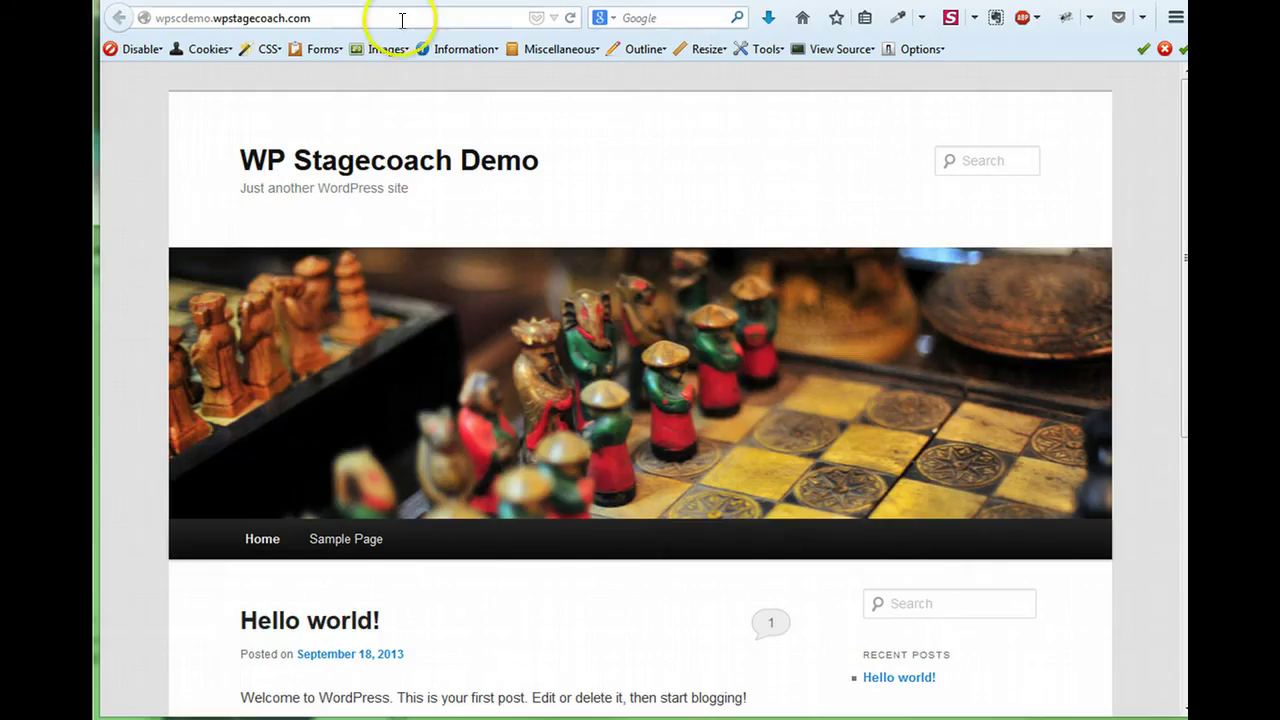
Go to the staging site's /wp-admin address.
left_click(400, 20)
left_click(425, 20)
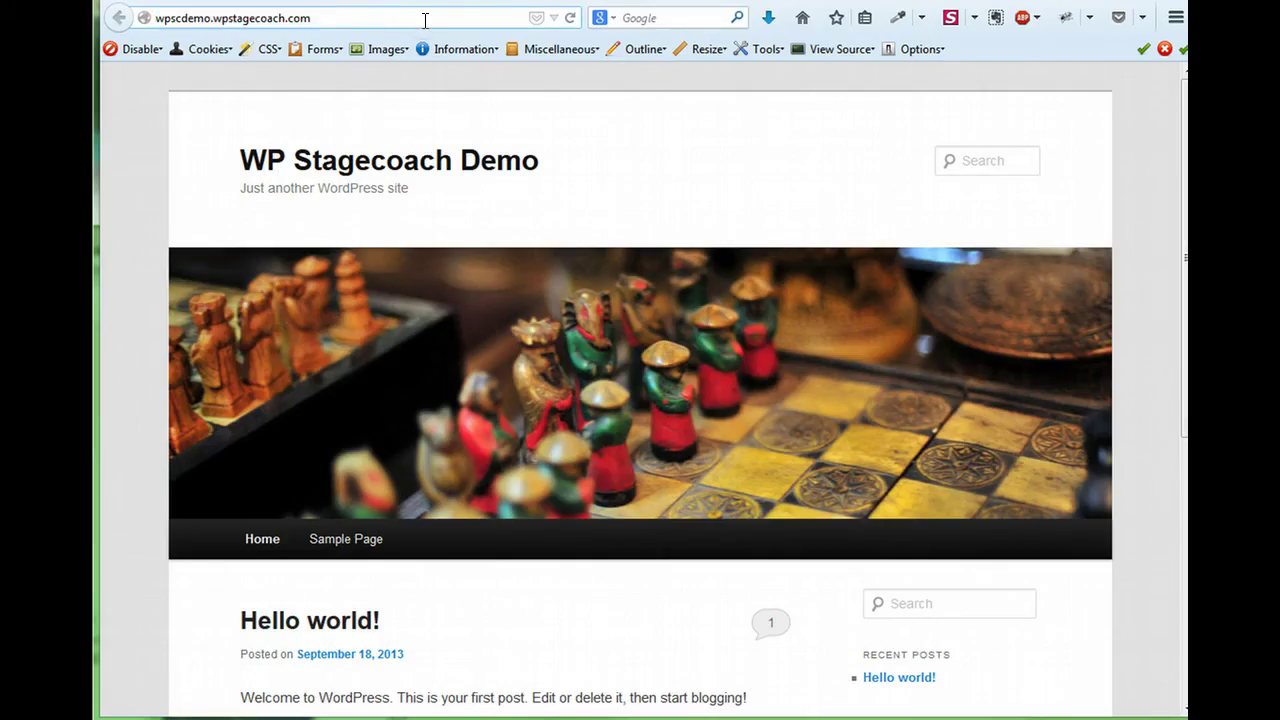
type("/wp-admin")
key("Return")
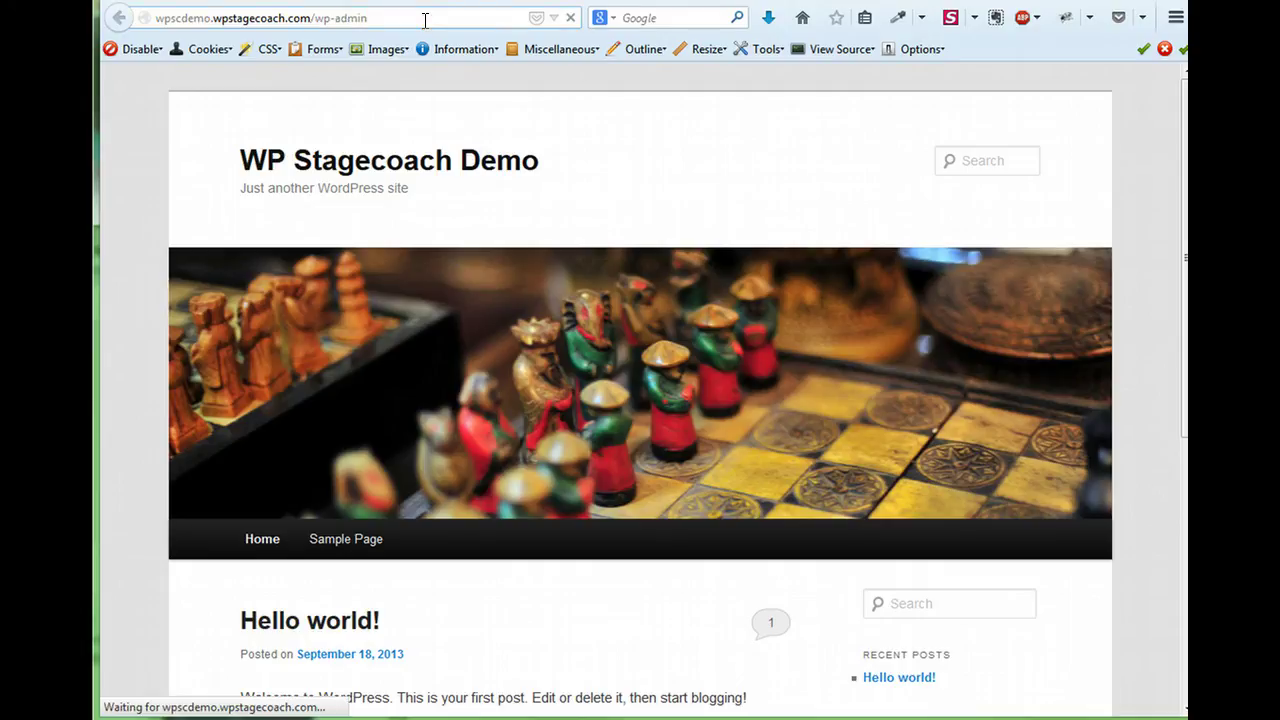
Log in with the staging account's username and password.
left_click(523, 320)
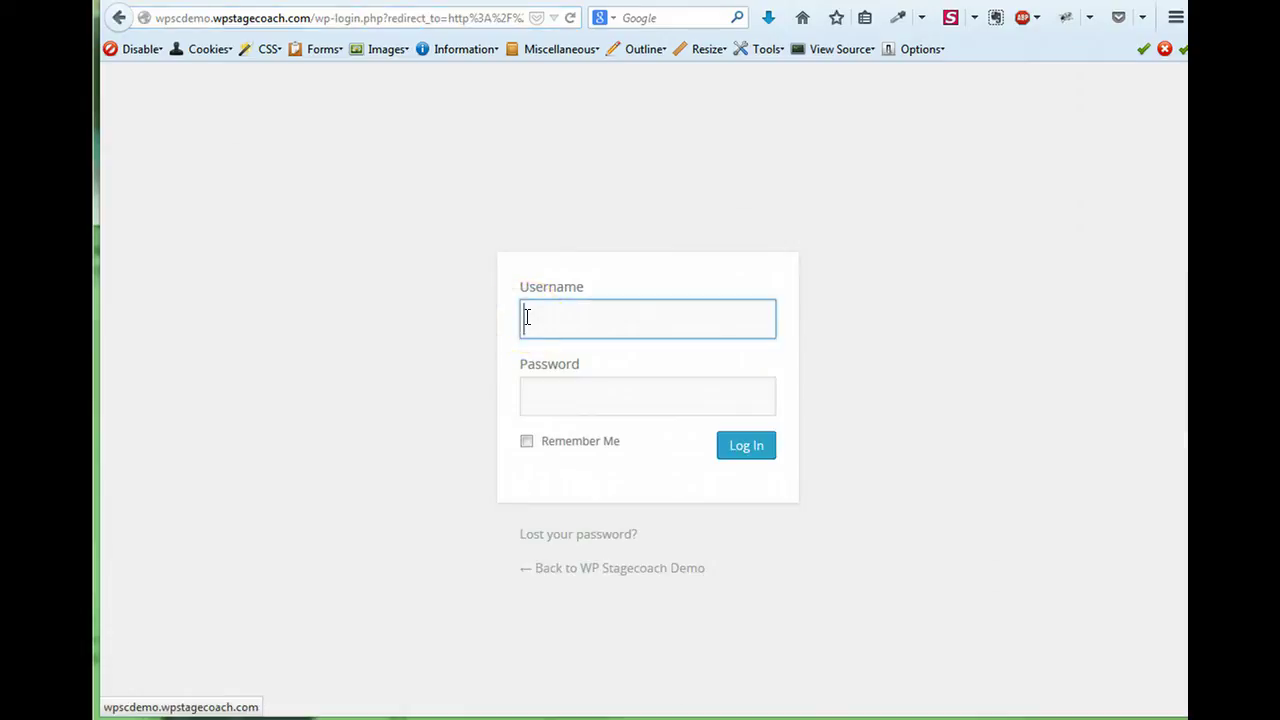
type("wpscdemo")
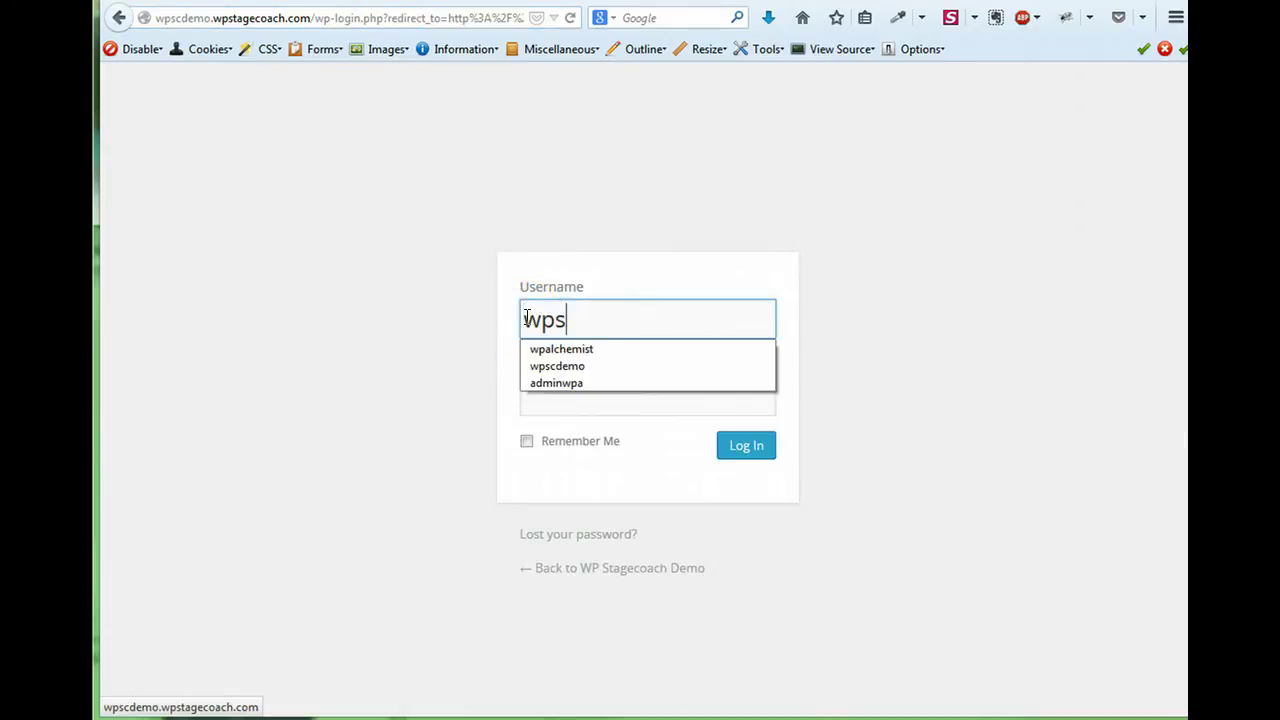
key("Tab")
type("demo")
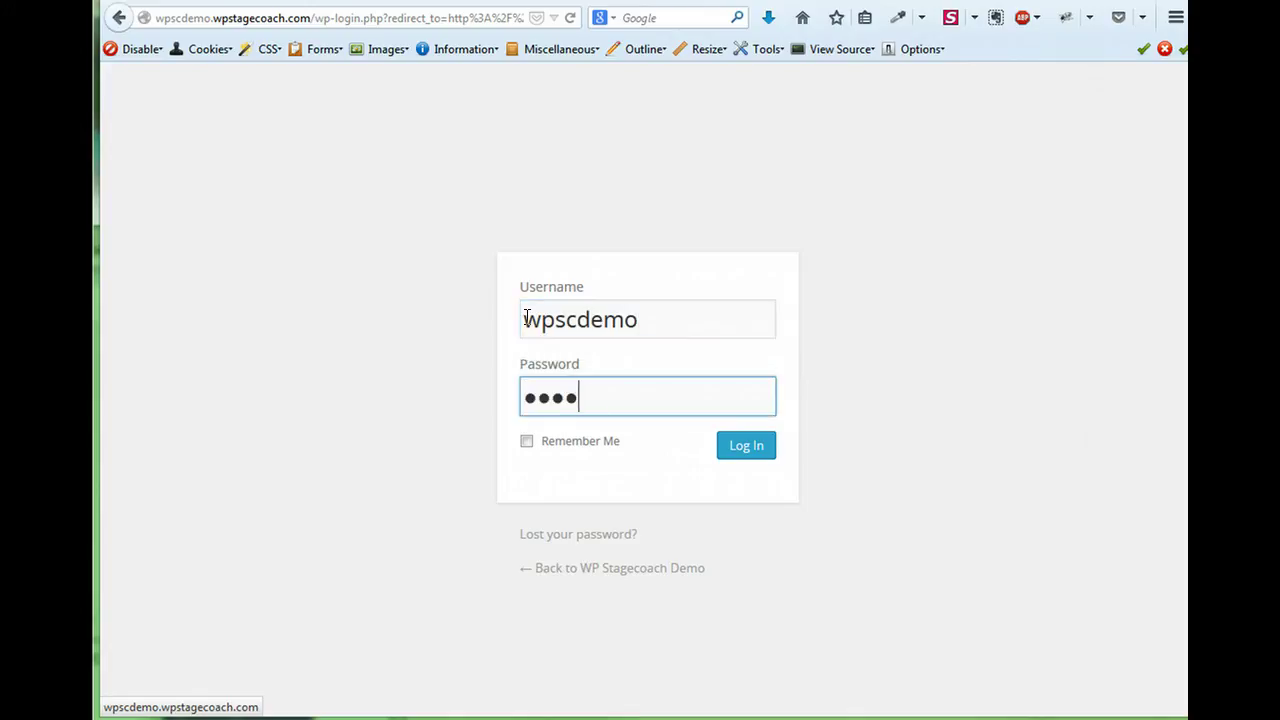
type("pass12")
key("Return")
left_click(550, 366)
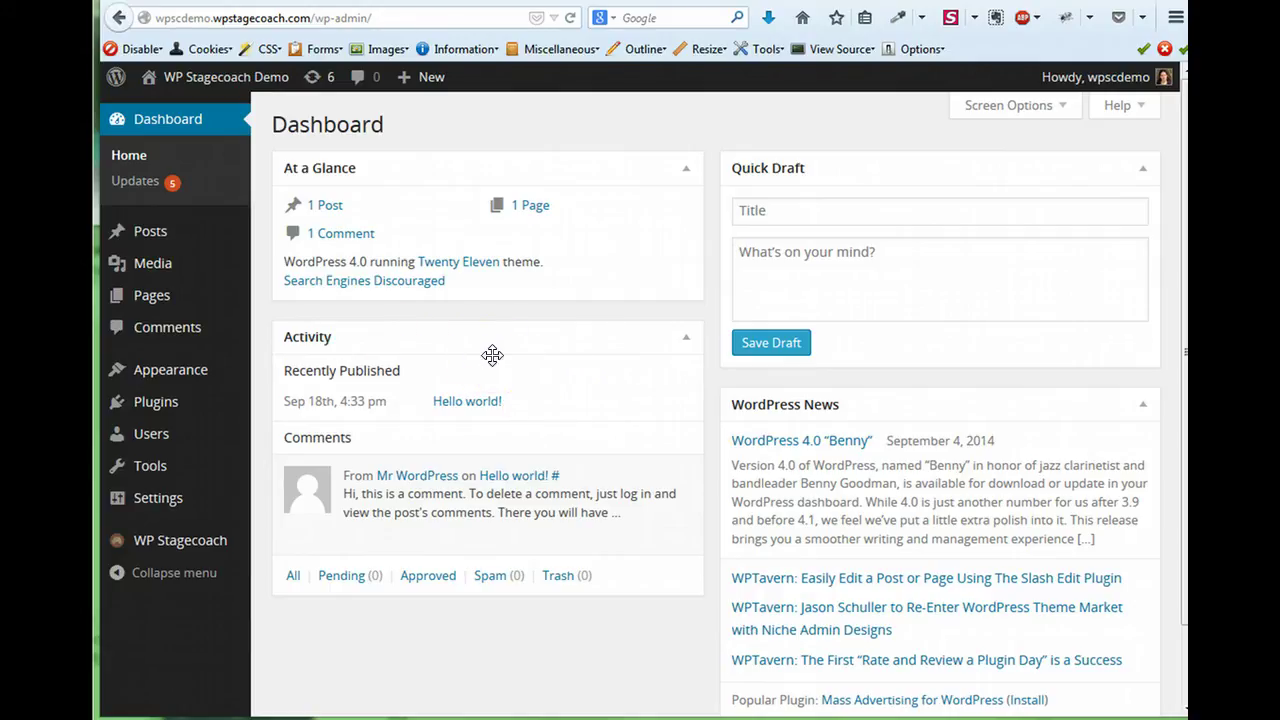
Install the Enigma theme from Appearance > Themes > Add New and activate it.
mouse_move(225, 374)
left_click(292, 373)
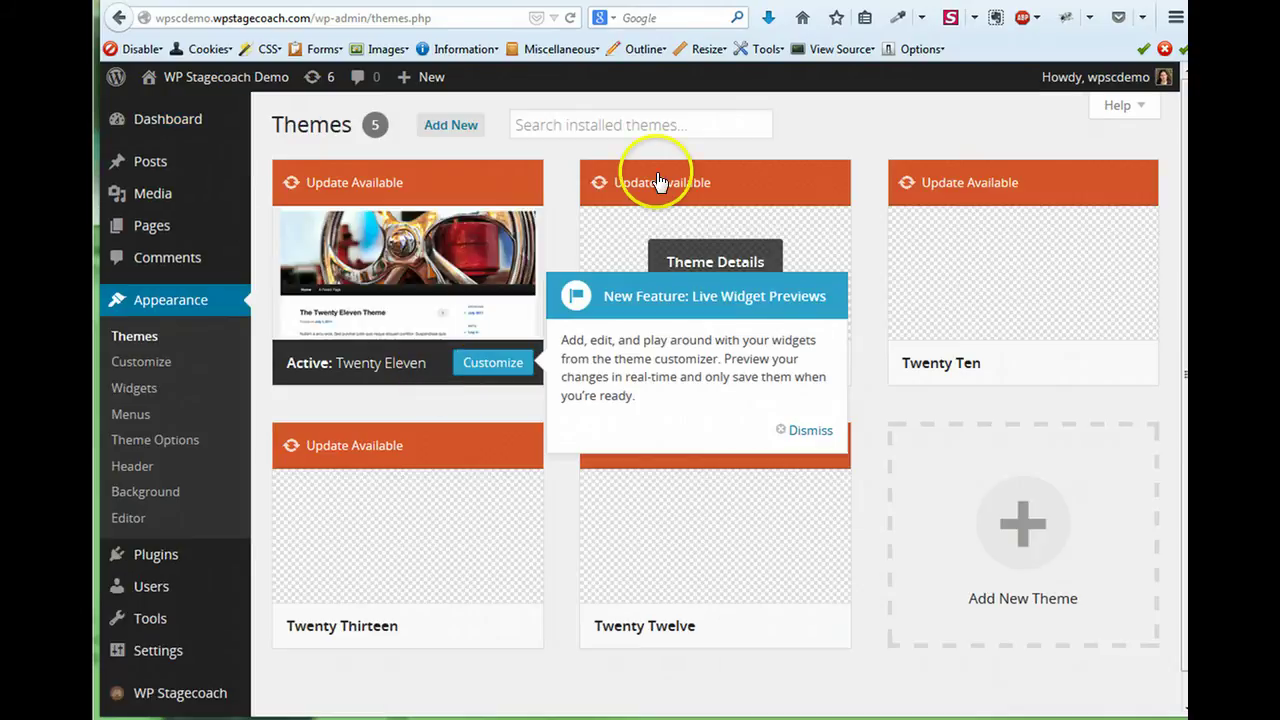
left_click(1005, 517)
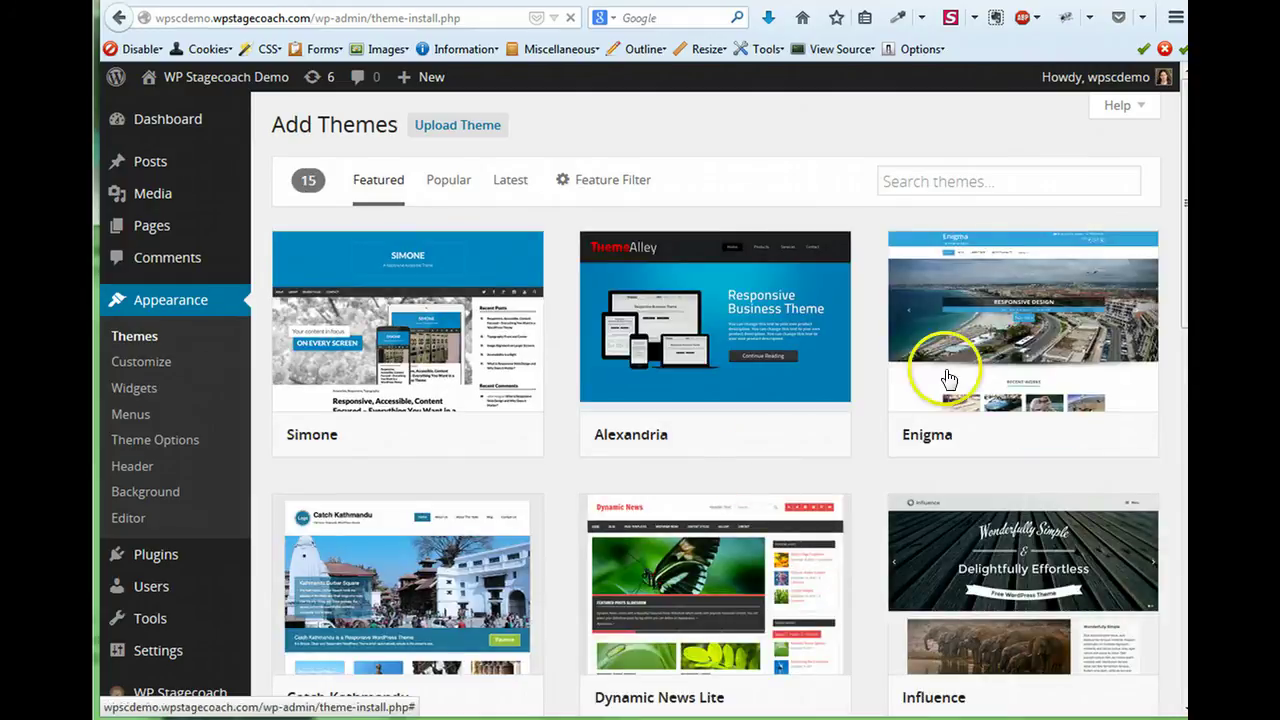
mouse_move(1046, 412)
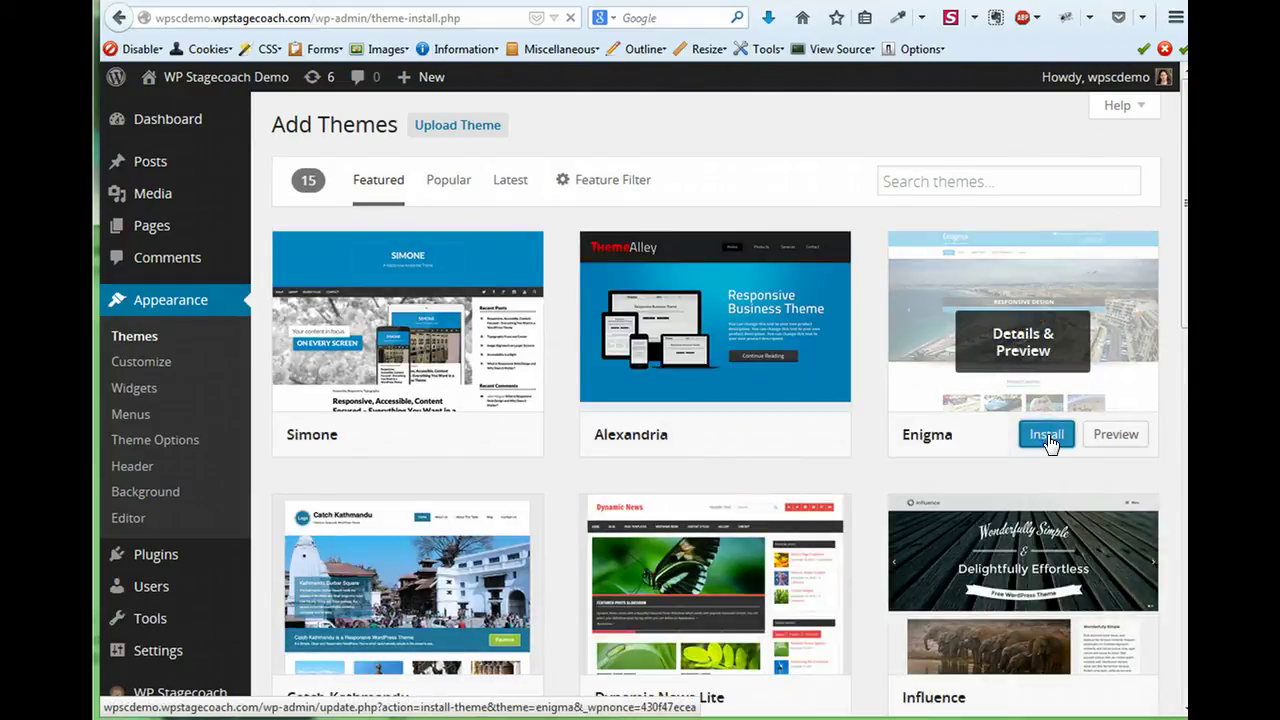
left_click(1046, 436)
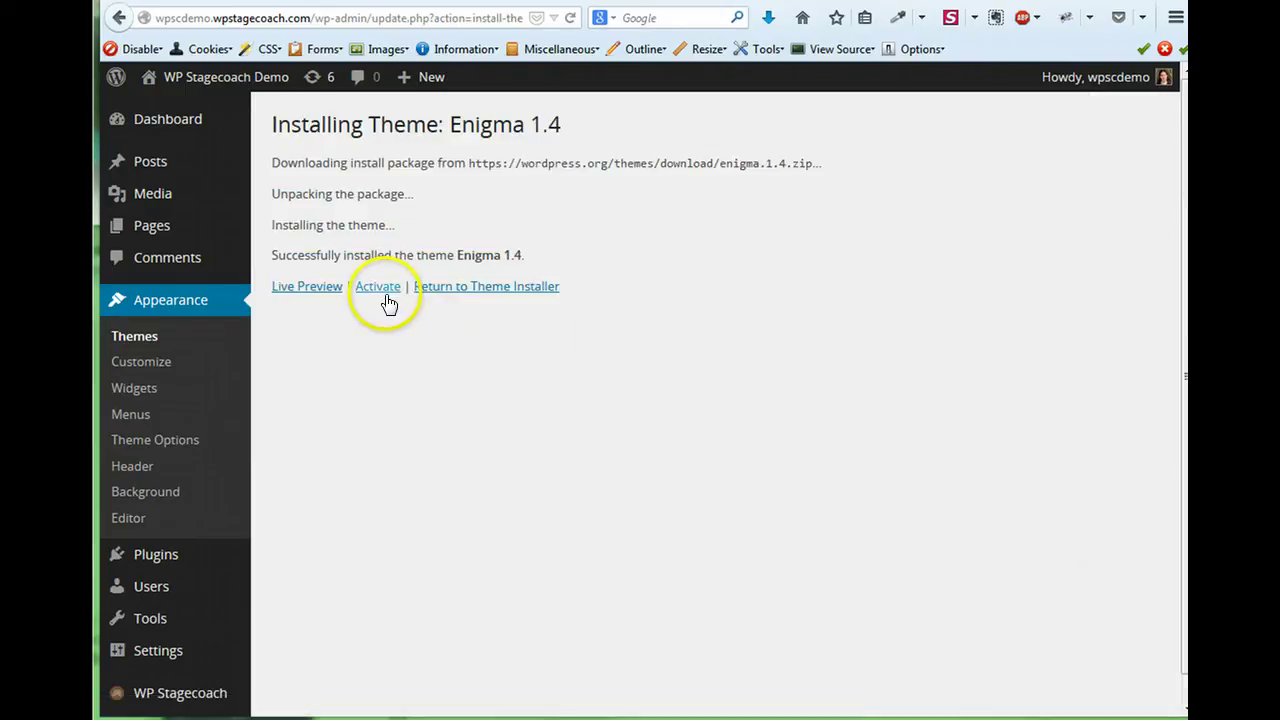
left_click(386, 294)
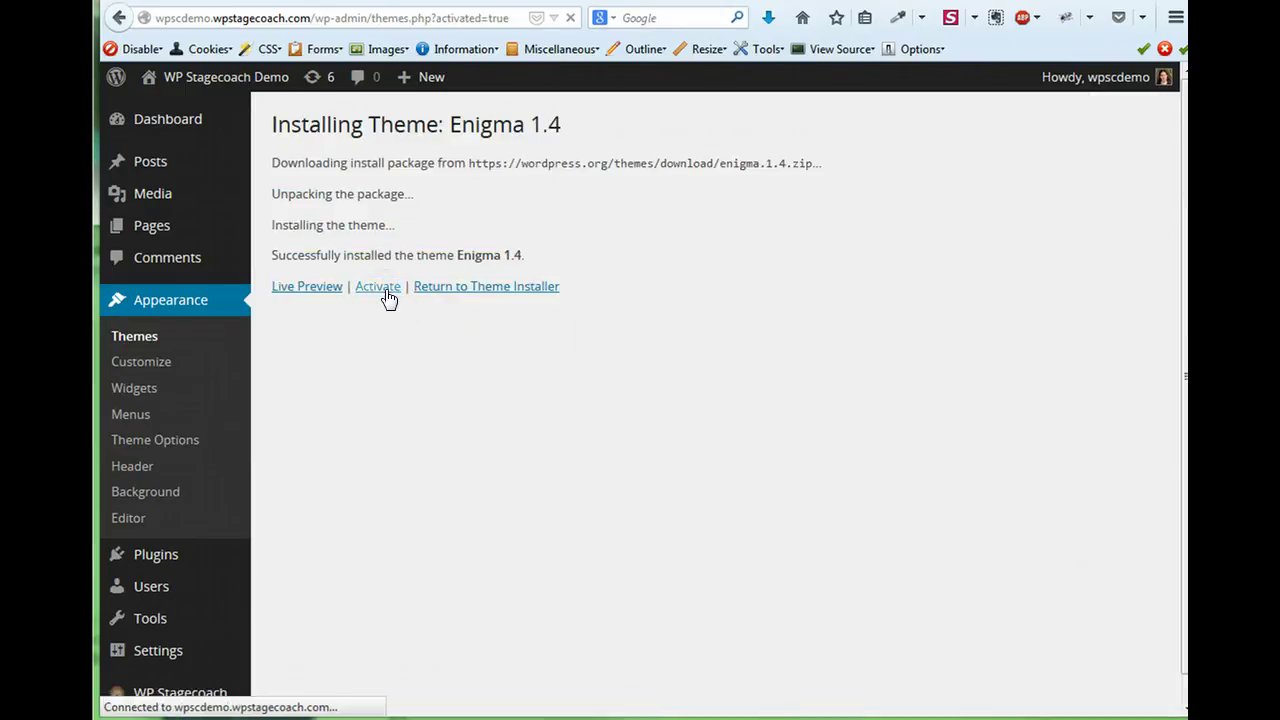
left_click(398, 426)
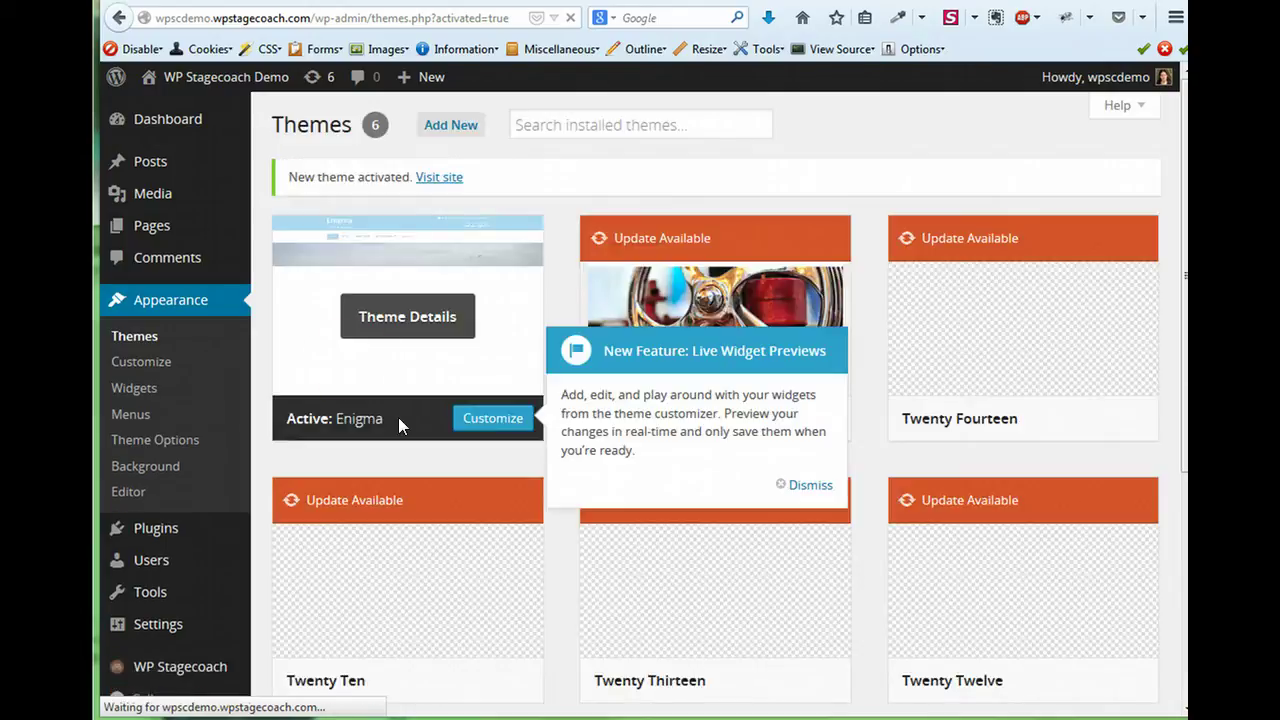
left_click(133, 172)
left_click(279, 203)
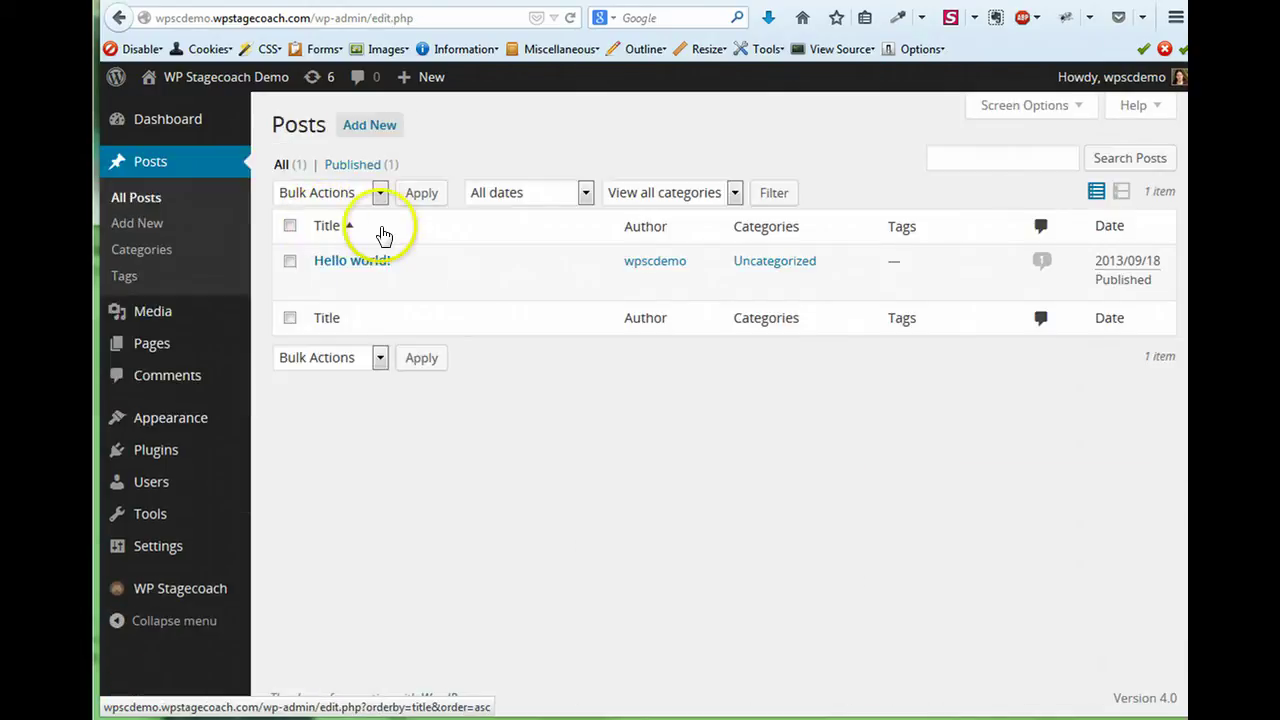
Publish a new post titled 'Riding a stagecoach' with the body text 'What fun!'.
left_click(362, 128)
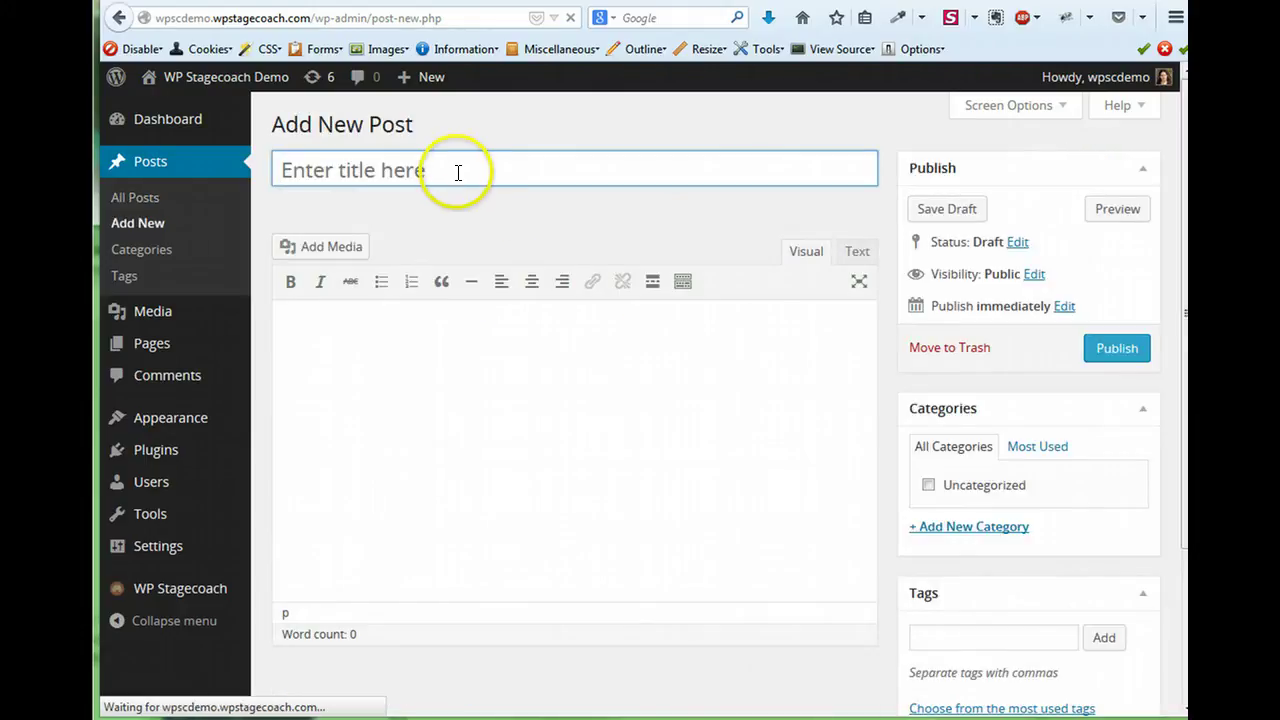
left_click(456, 170)
type("Riding")
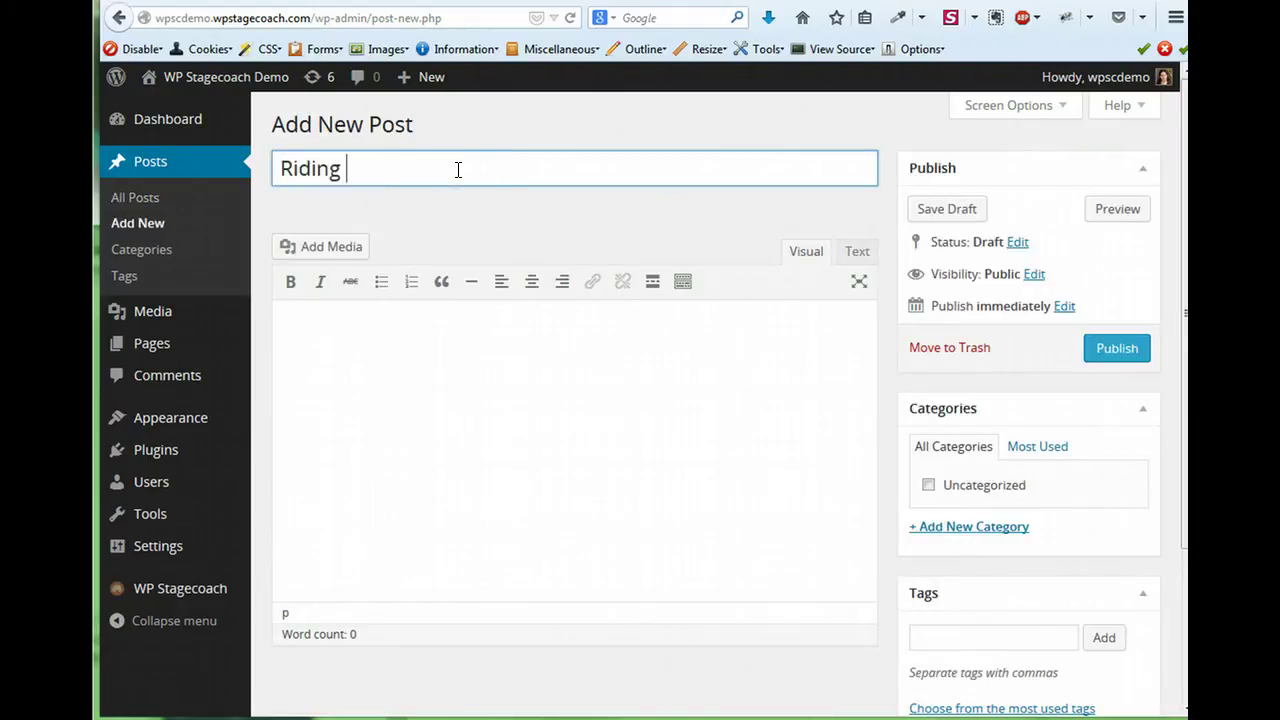
type(" a stat")
key("BackSpace")
type("gecoach")
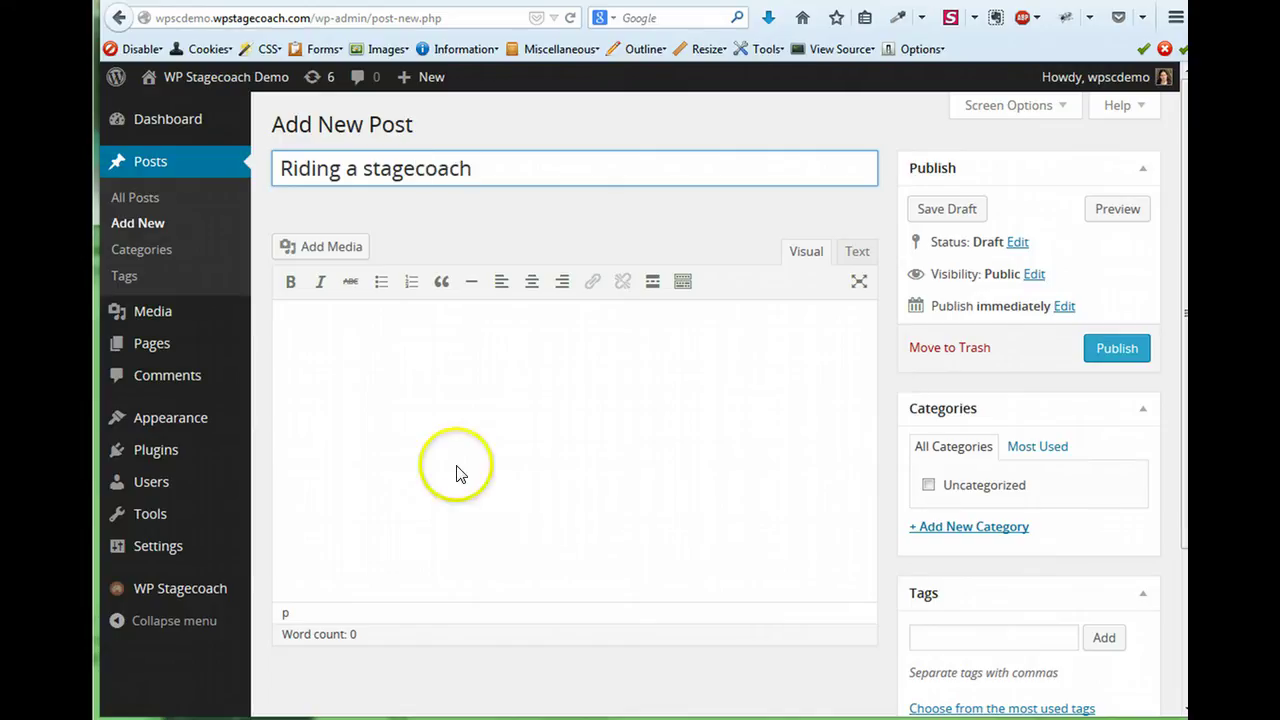
left_click(478, 540)
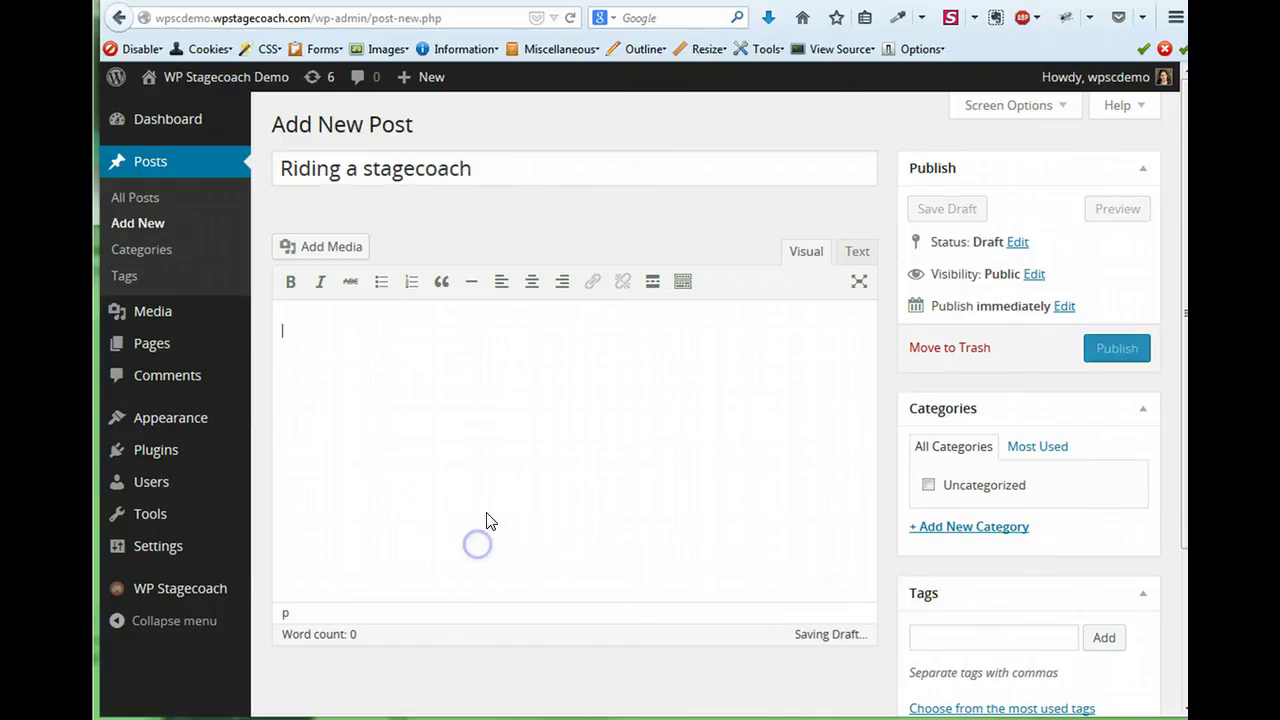
type("What fun!")
left_click(1134, 348)
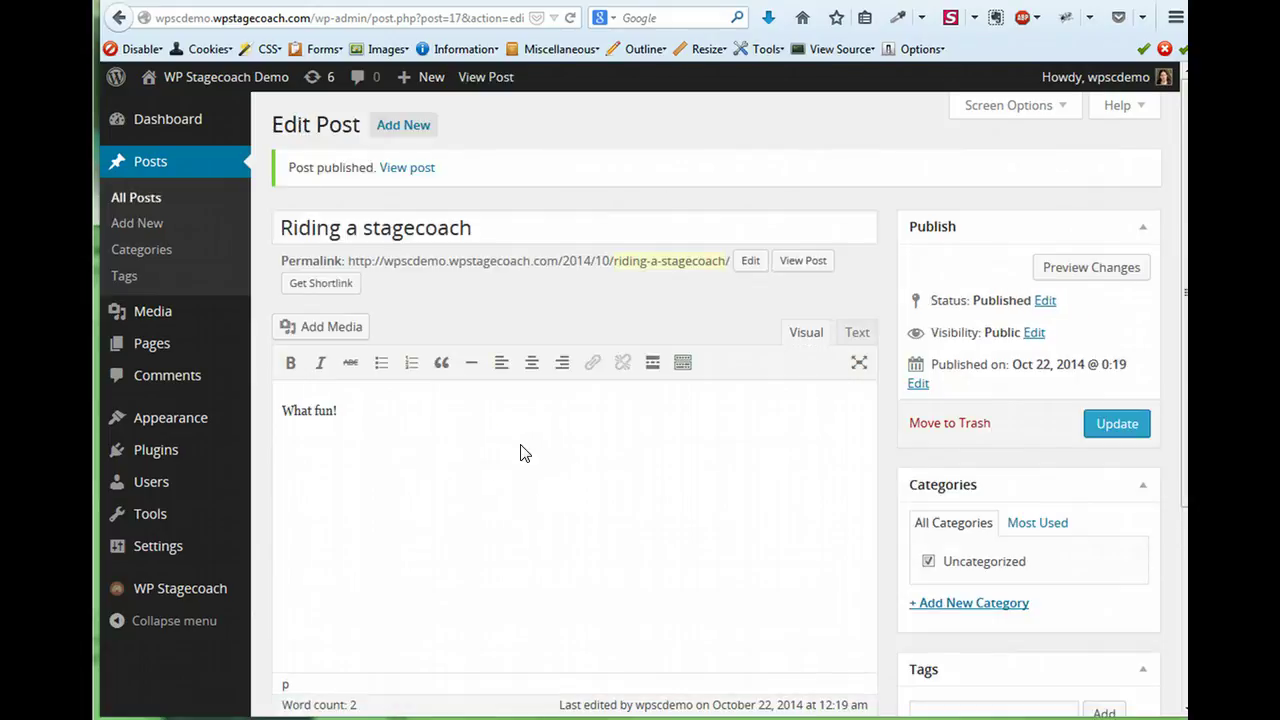
Open the staging front page from the admin bar and scroll through the Enigma layout.
left_click(335, 410)
left_click(118, 20)
left_click(166, 110)
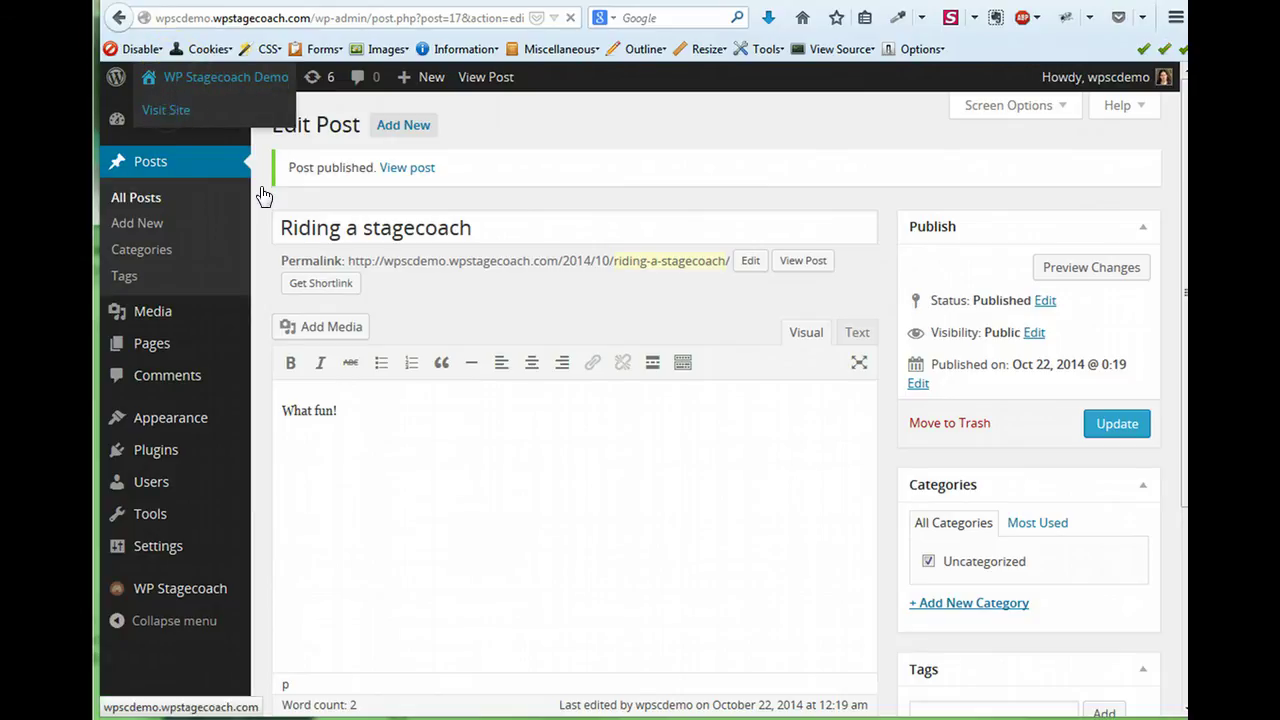
left_click(409, 368)
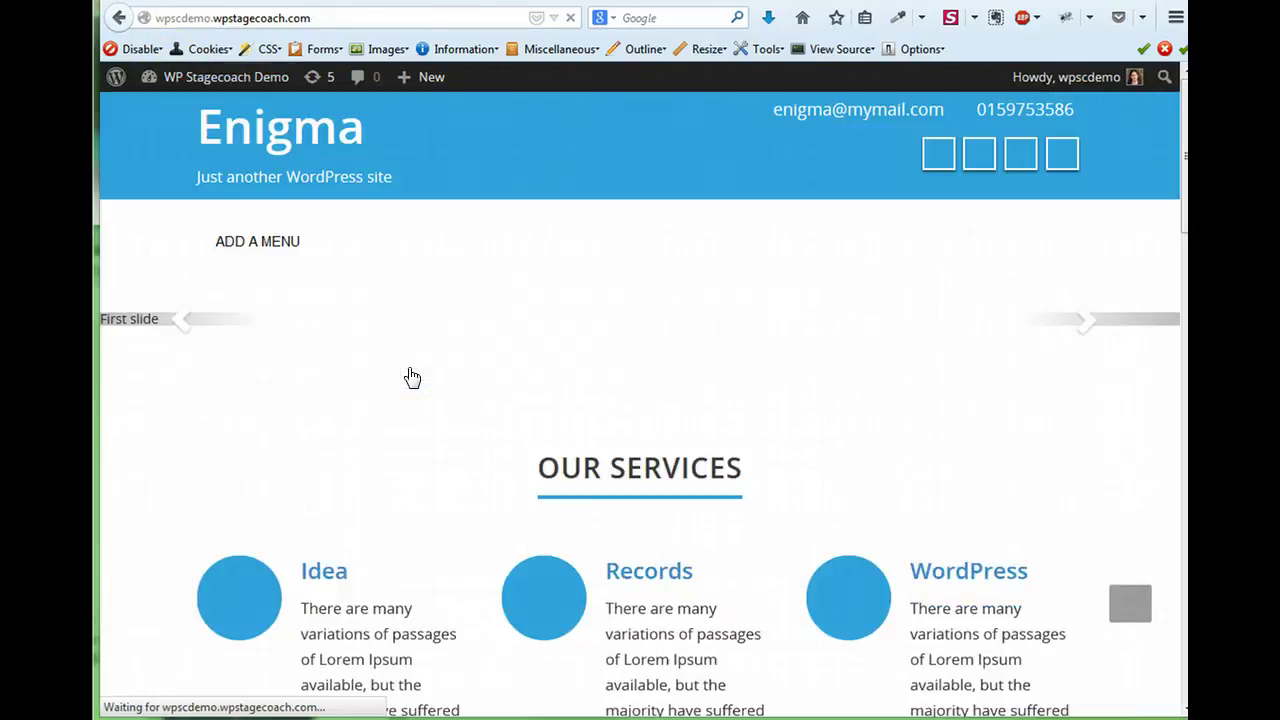
left_click(615, 445)
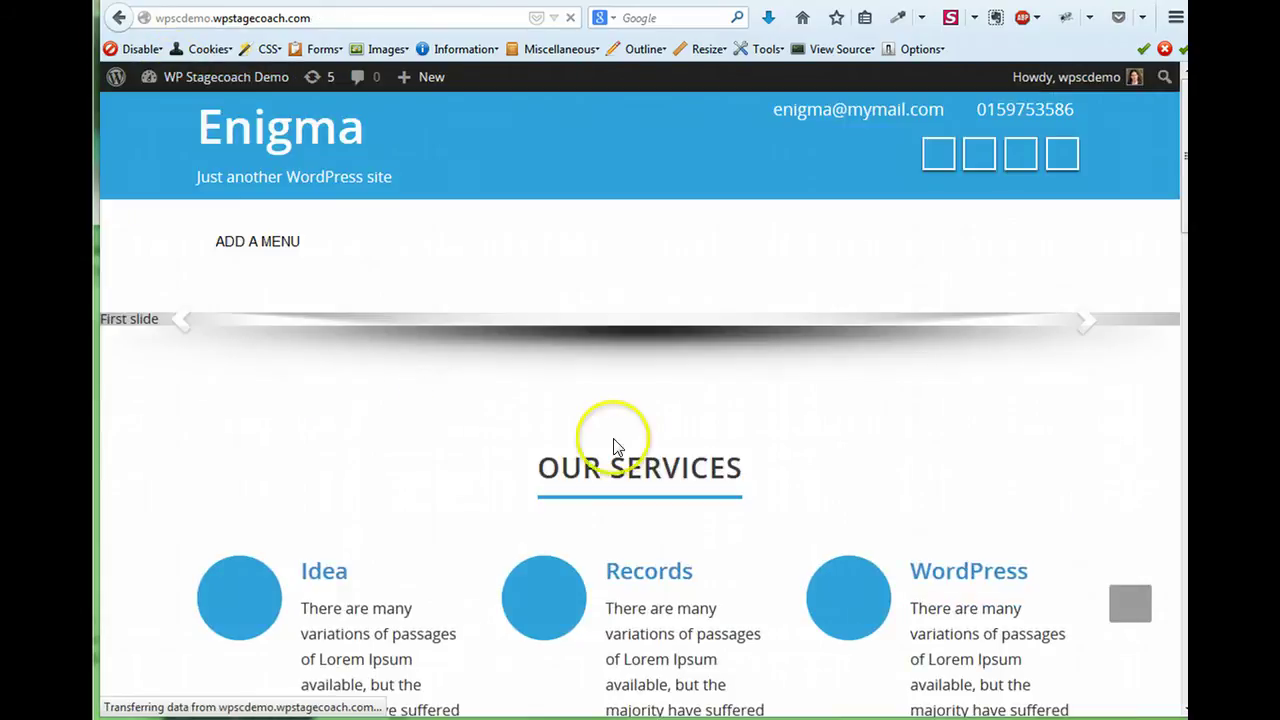
scroll(643, 447, "down", 8)
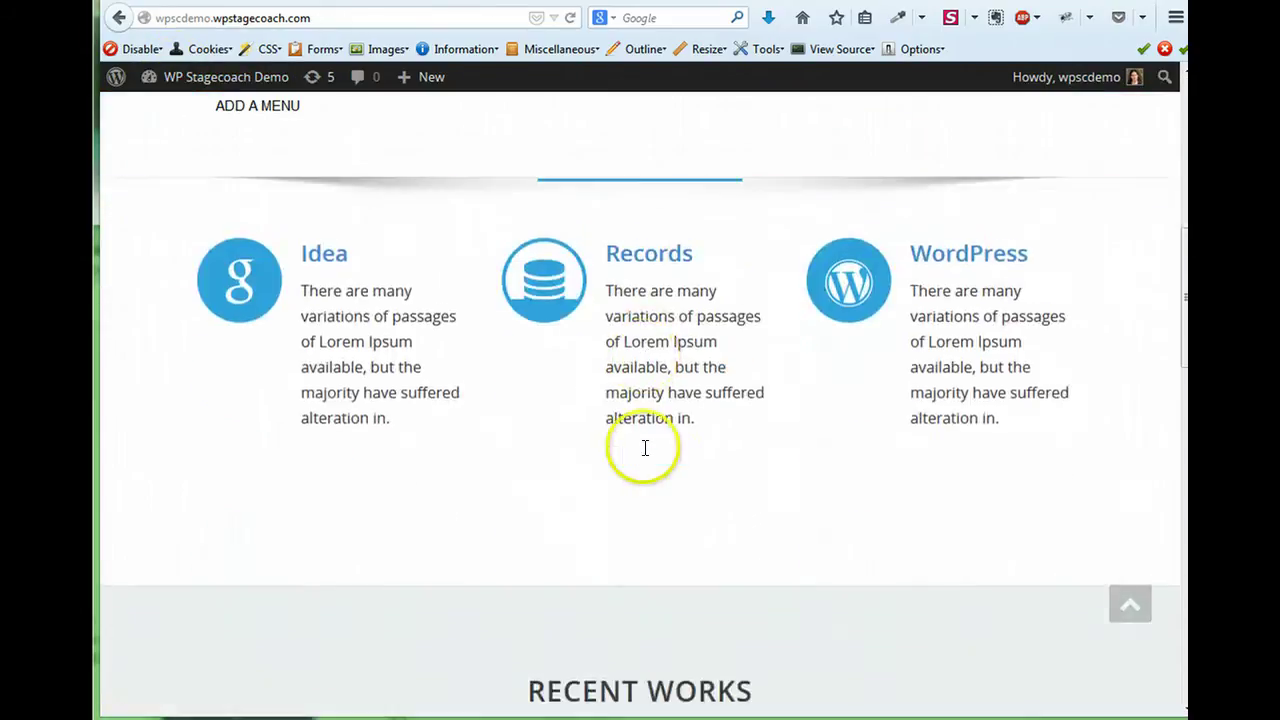
scroll(645, 448, "up", 8)
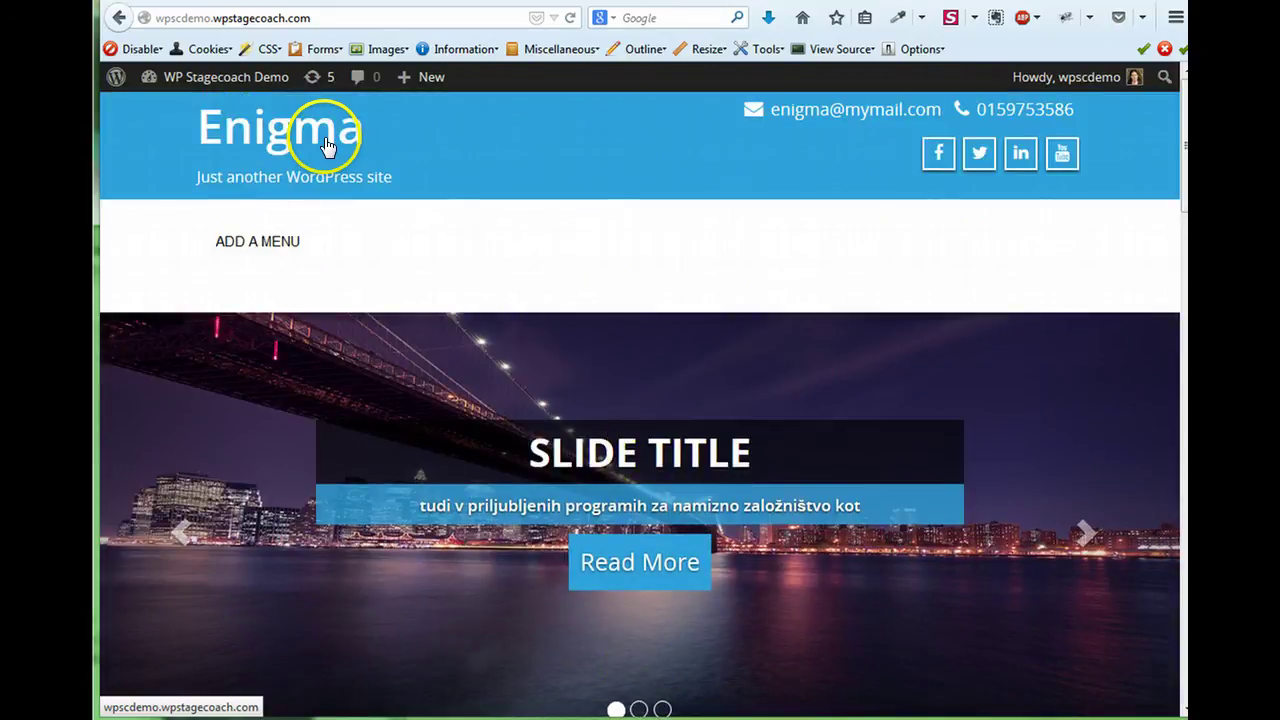
Back on the live site, run Check for changes under WP Stagecoach > Import Changes.
key("ctrl+w")
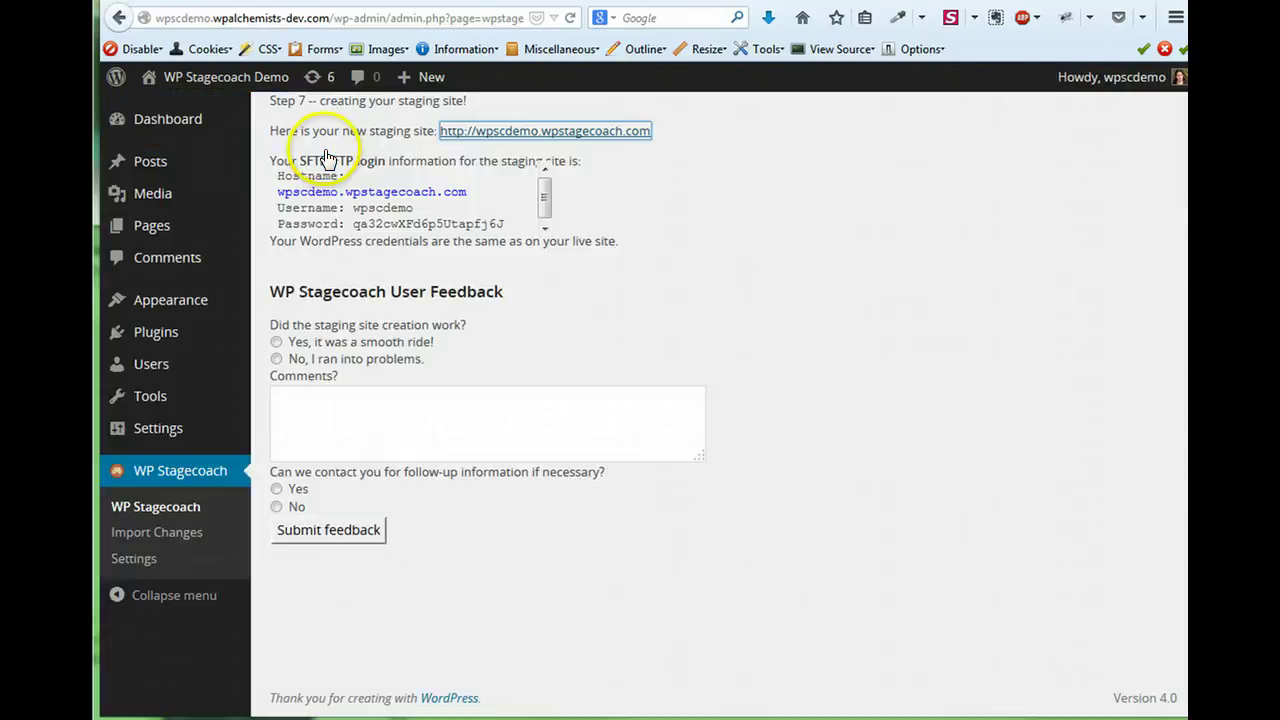
left_click(172, 546)
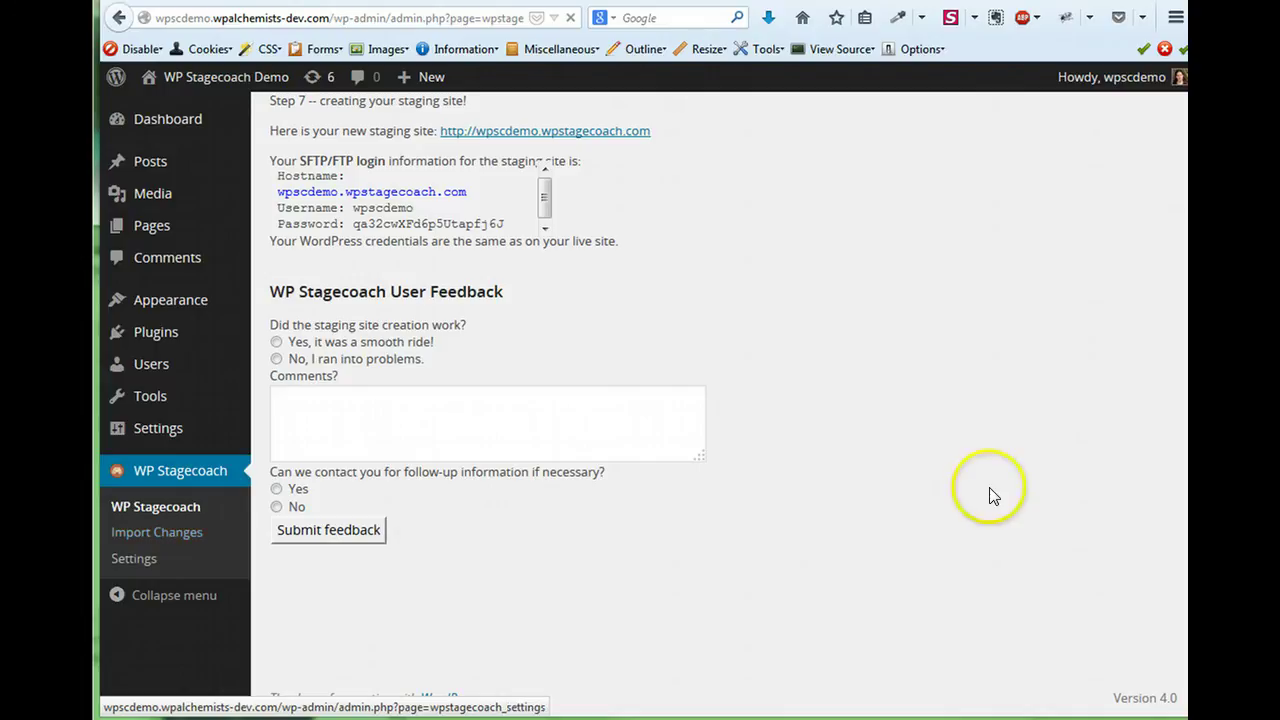
left_click(540, 190)
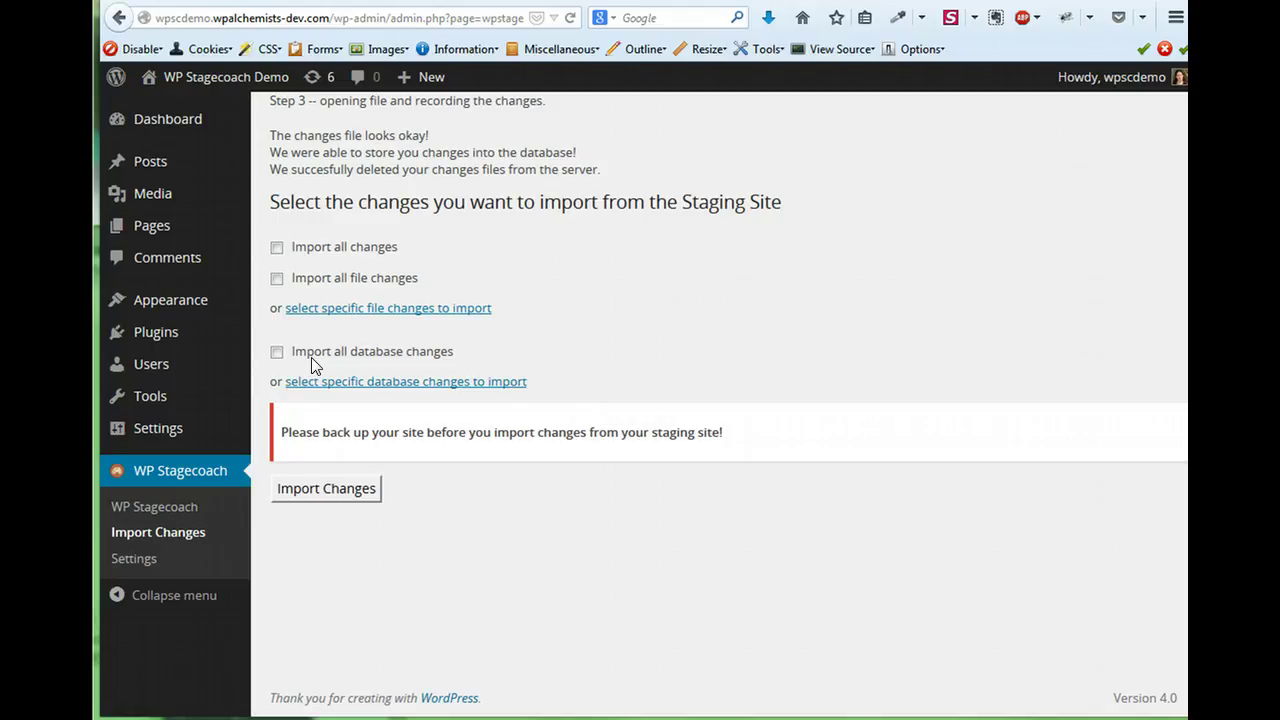
Tick 'Import all changes' and import the staging file and database changes.
left_click(277, 249)
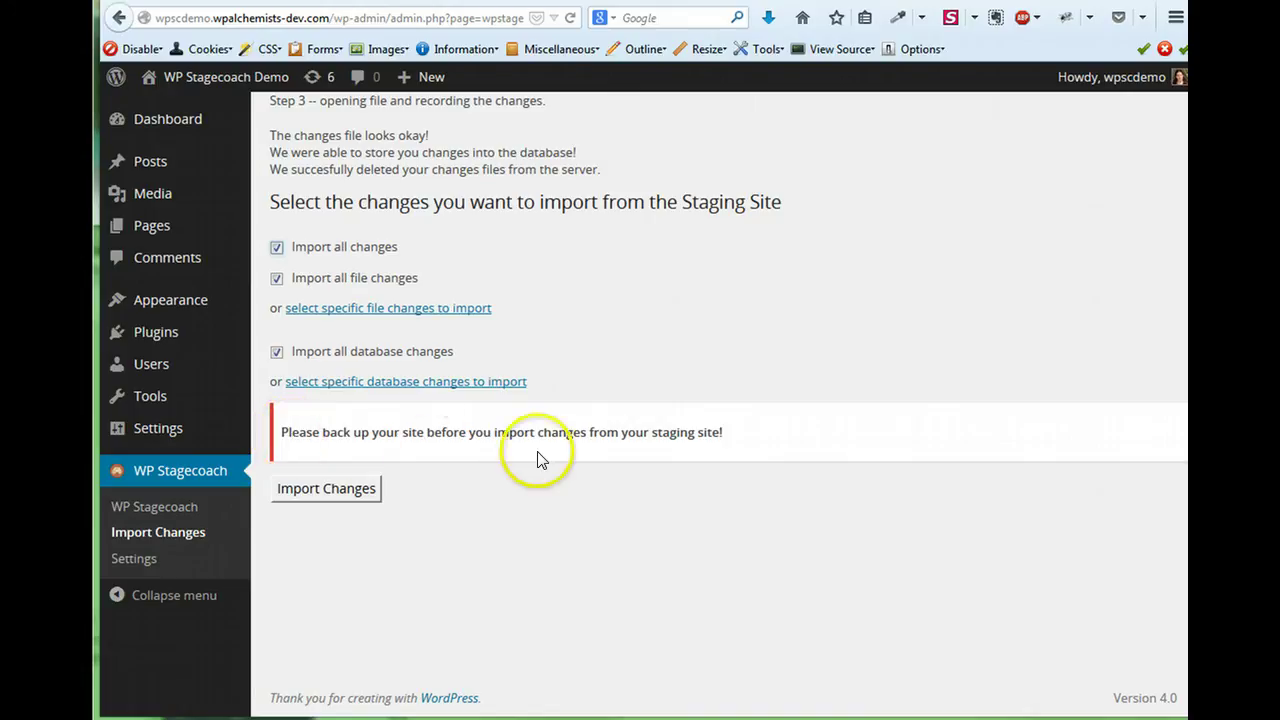
left_click(352, 493)
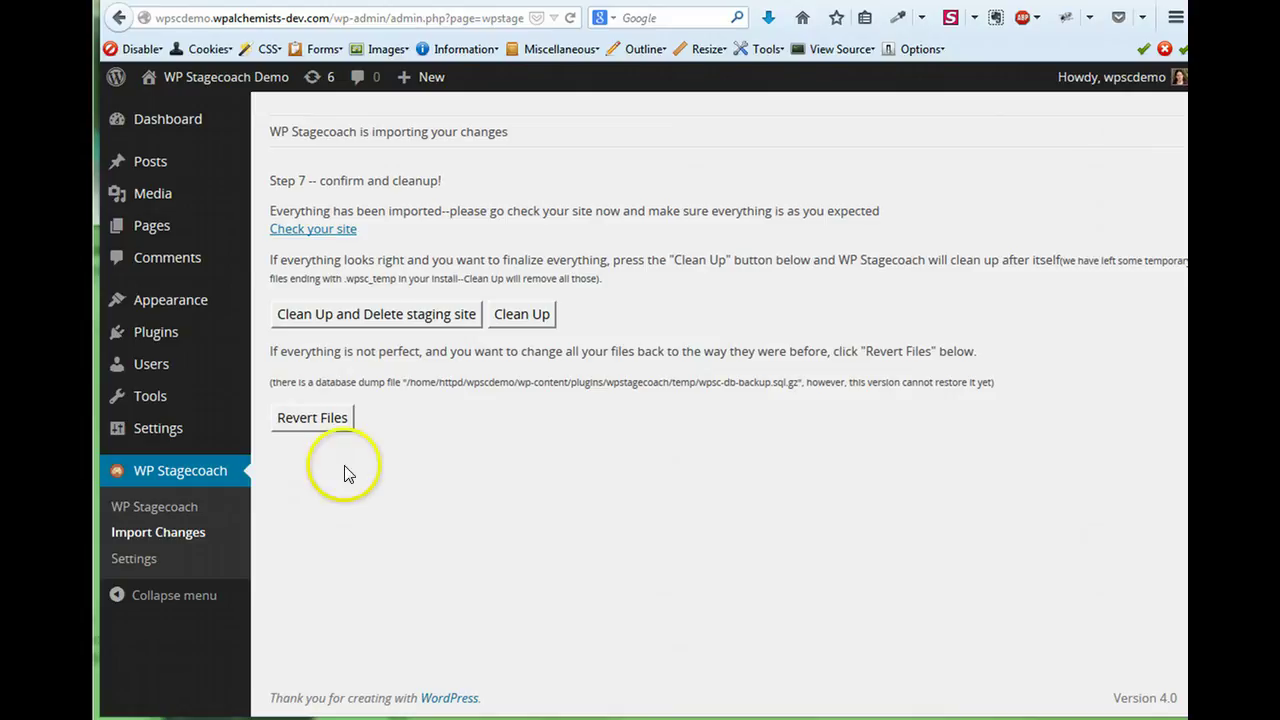
left_click(312, 231)
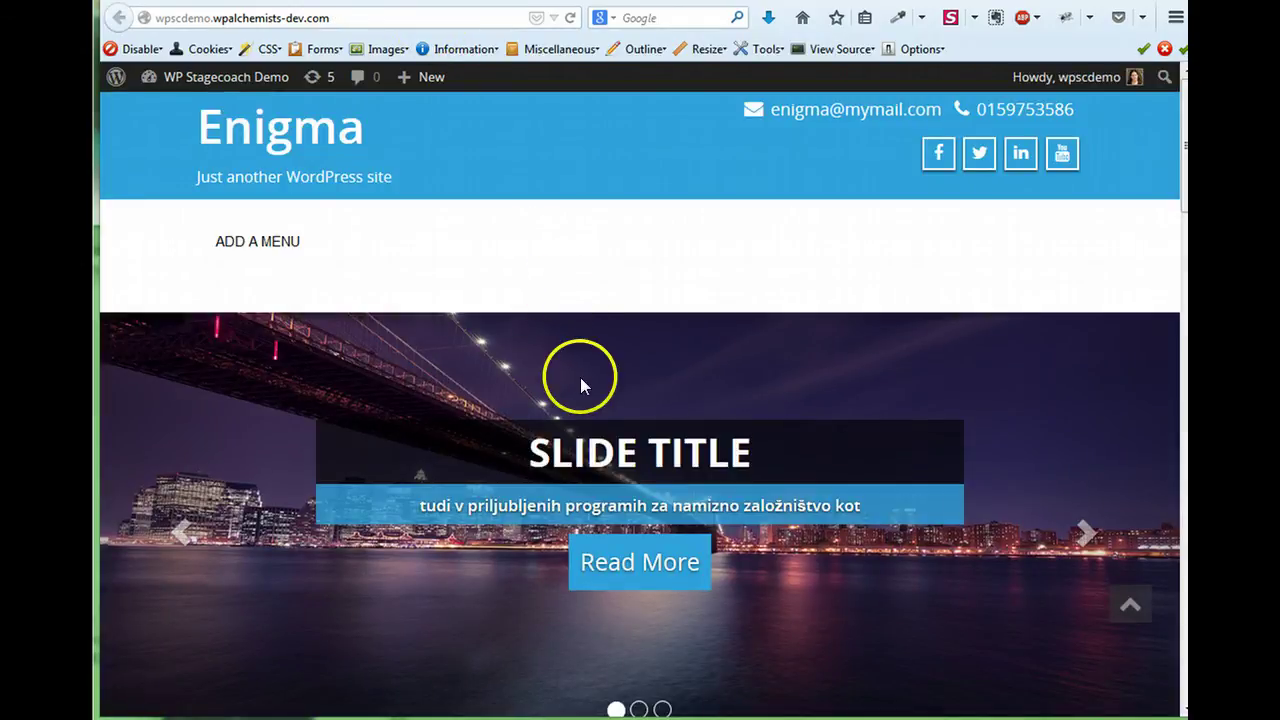
scroll(691, 350, "down", 5)
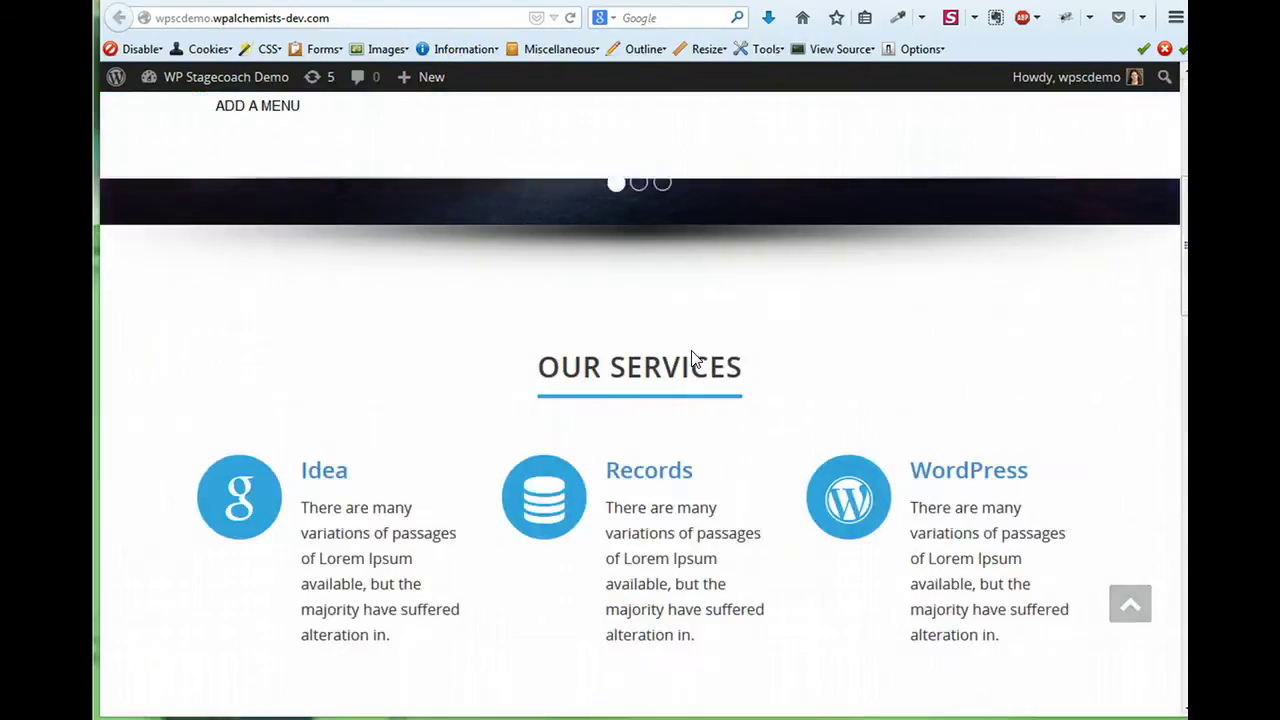
scroll(691, 350, "down", 5)
scroll(691, 350, "up", 10)
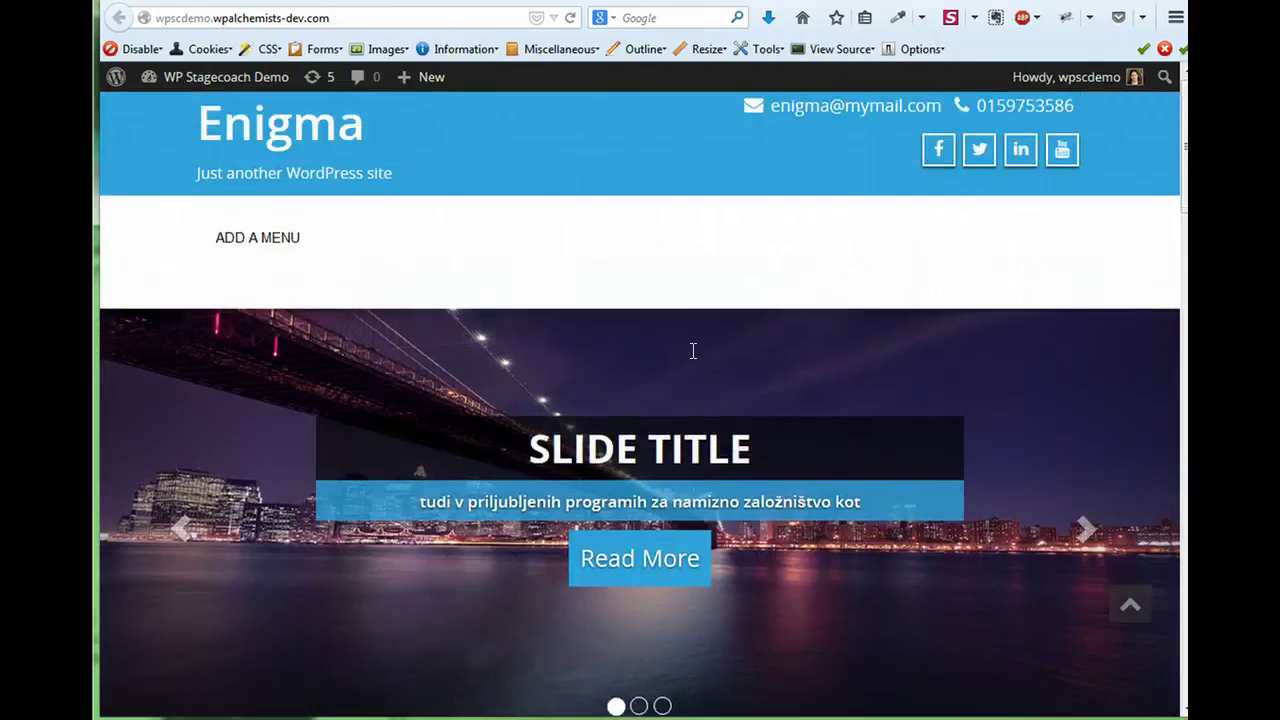
scroll(691, 350, "down", 5)
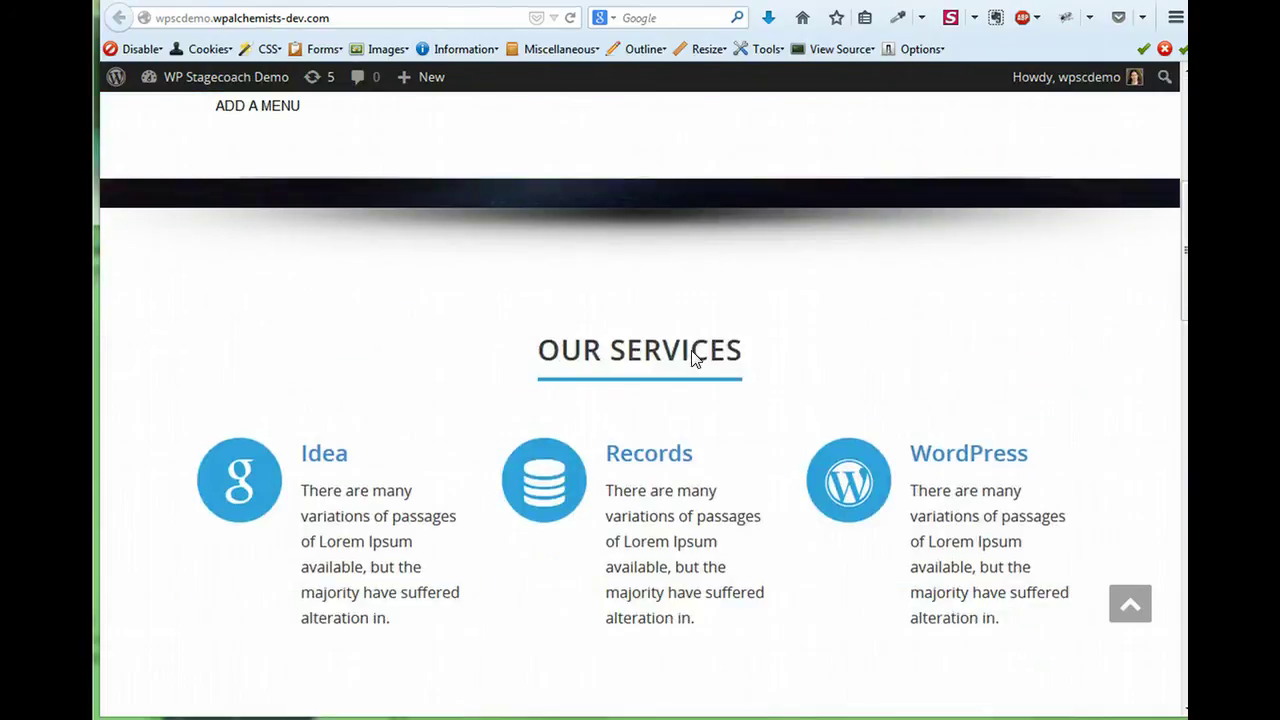
scroll(691, 355, "down", 3)
scroll(693, 350, "down", 5)
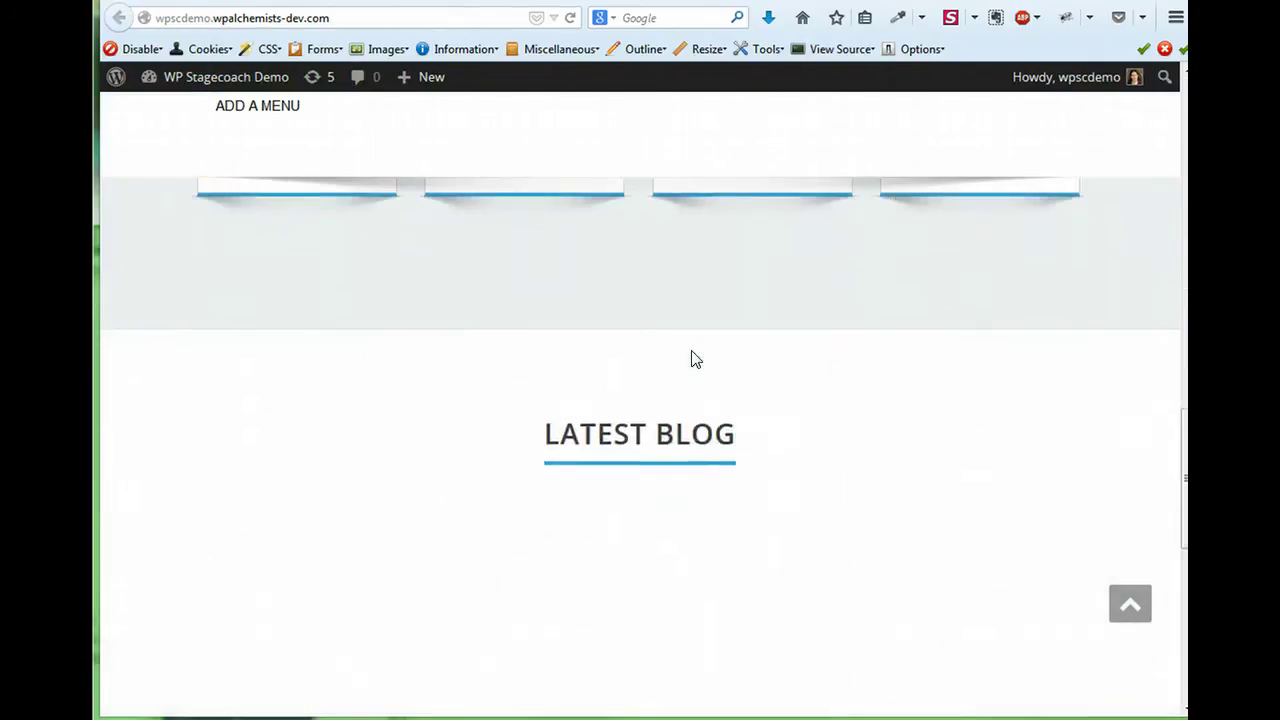
scroll(691, 350, "down", 3)
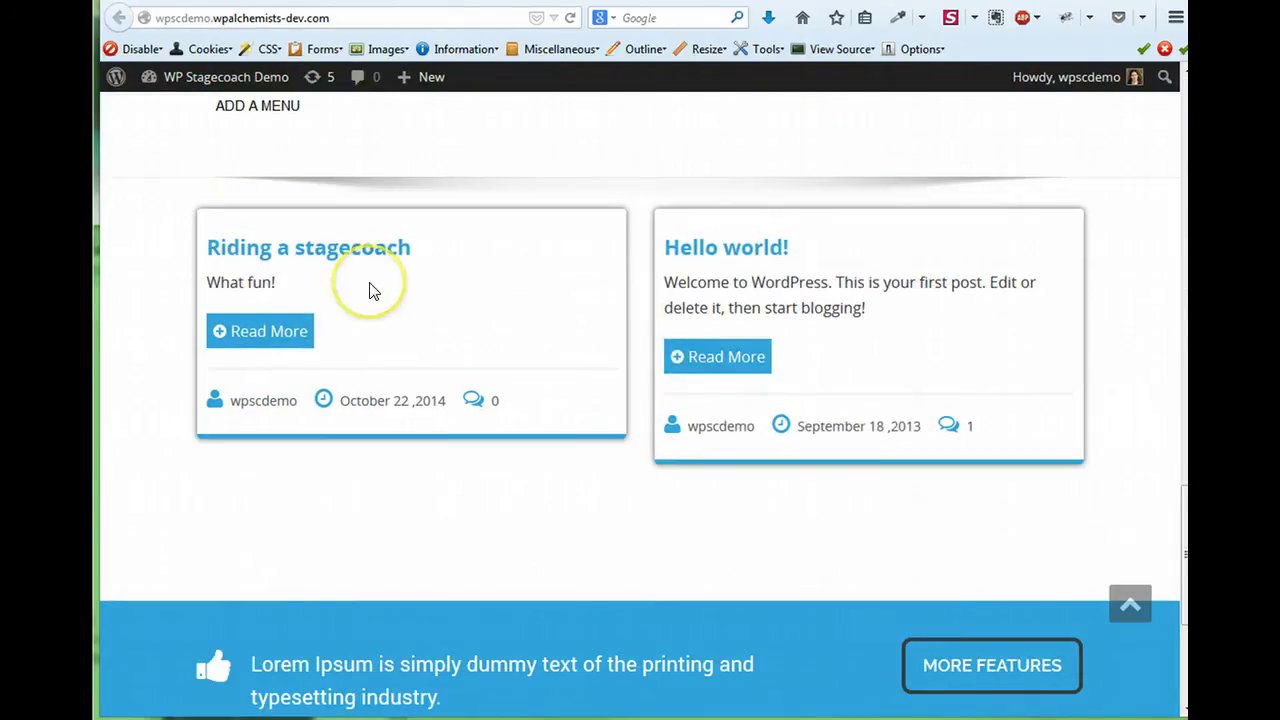
key("ctrl+w")
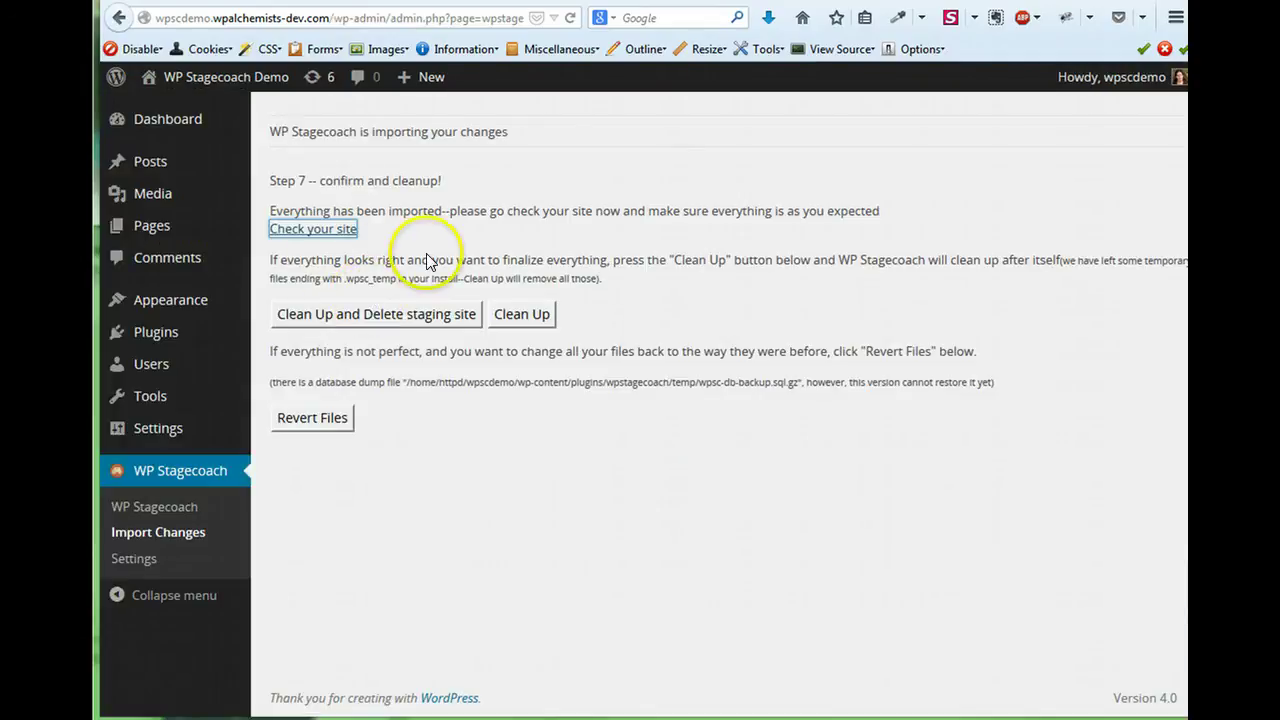
Clean up and delete the staging site, then return to the WP Stagecoach main page.
left_click(393, 320)
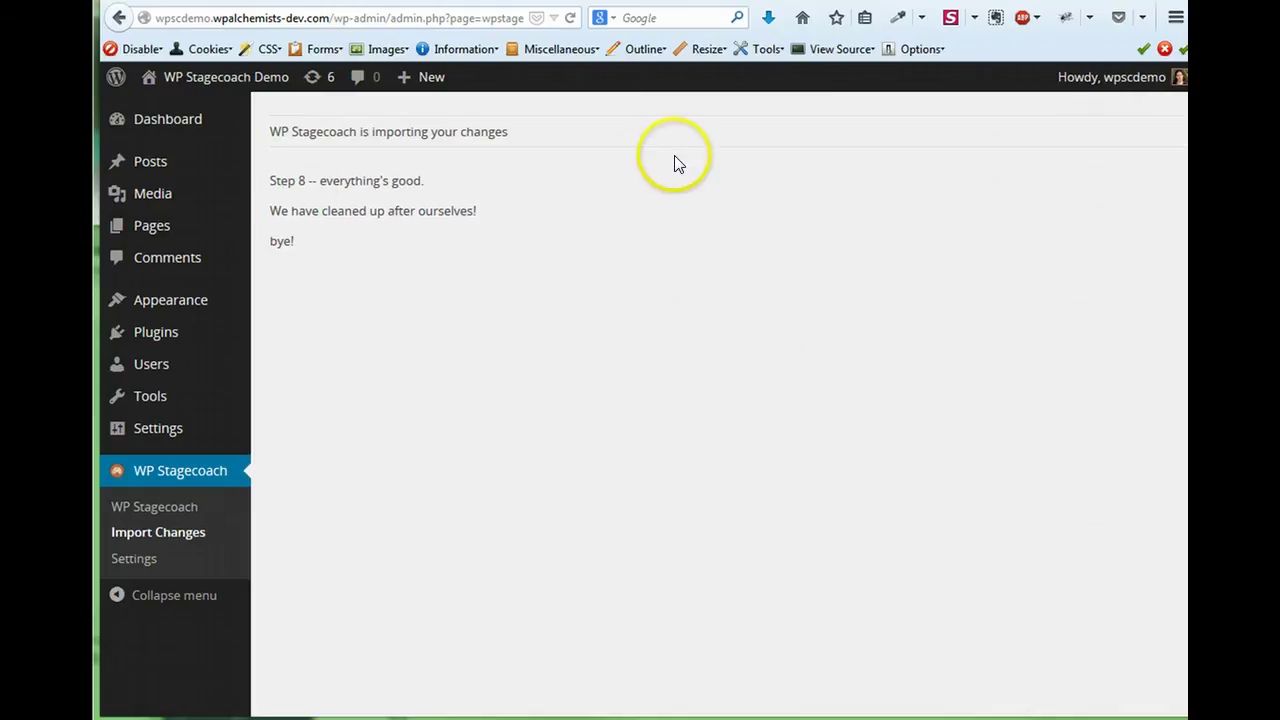
left_click(155, 509)
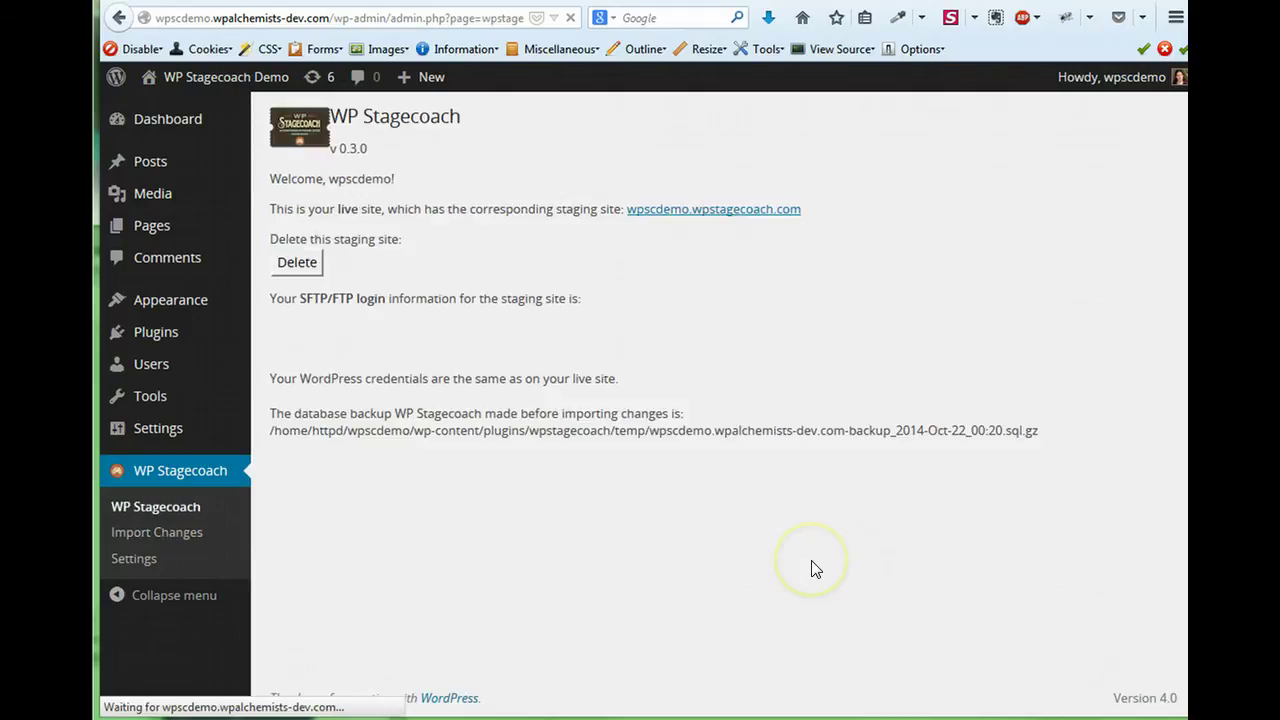